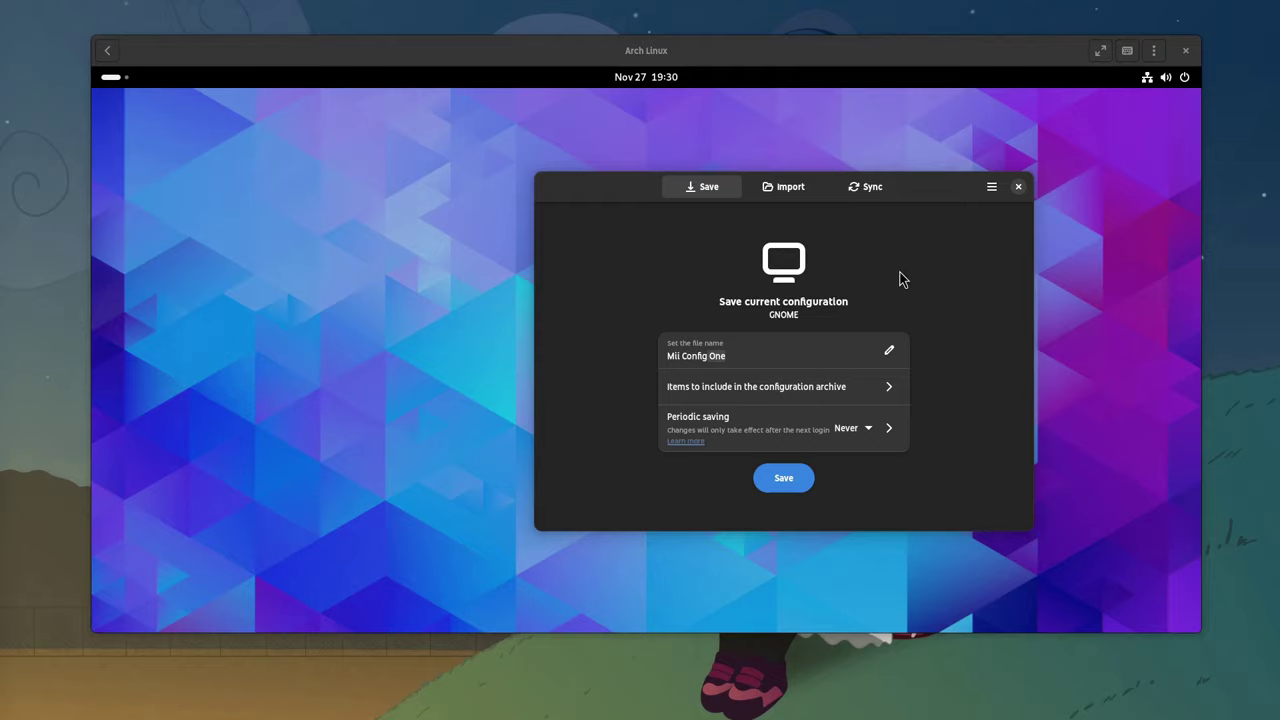
- Review the available periodic saving intervals and the network sync options, and return to saving the current configuration
key(super)
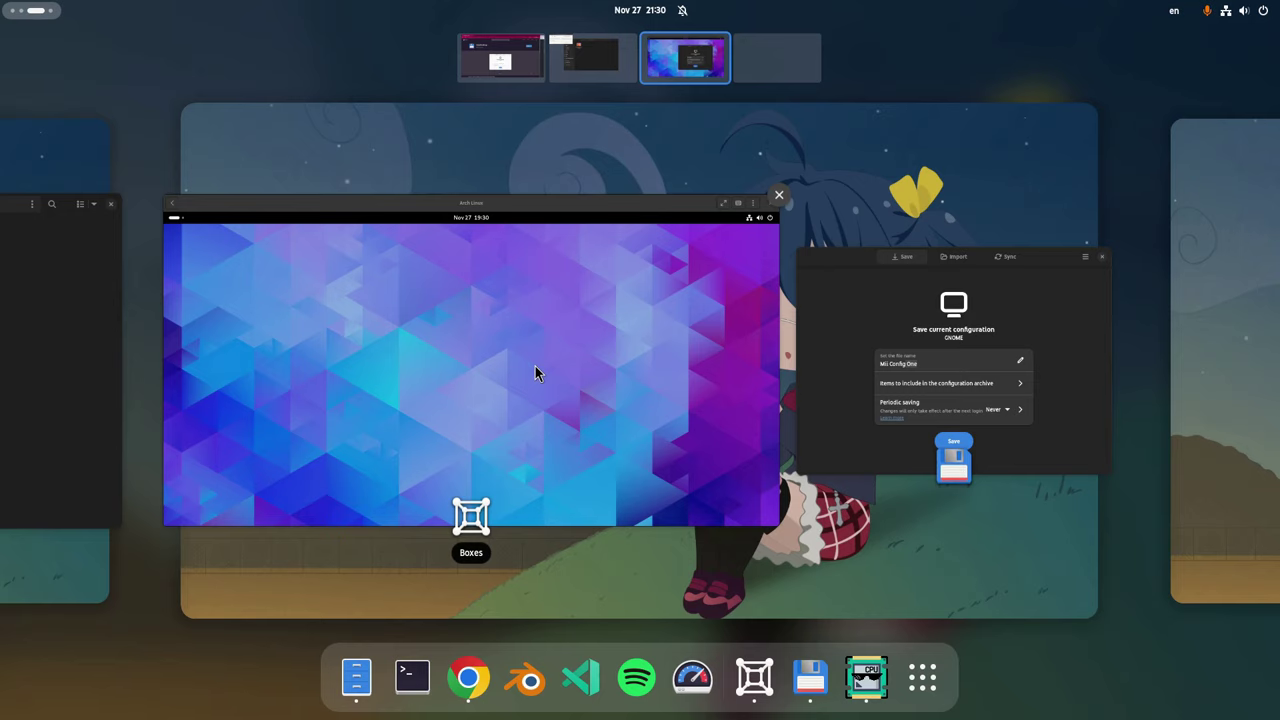
click(861, 322)
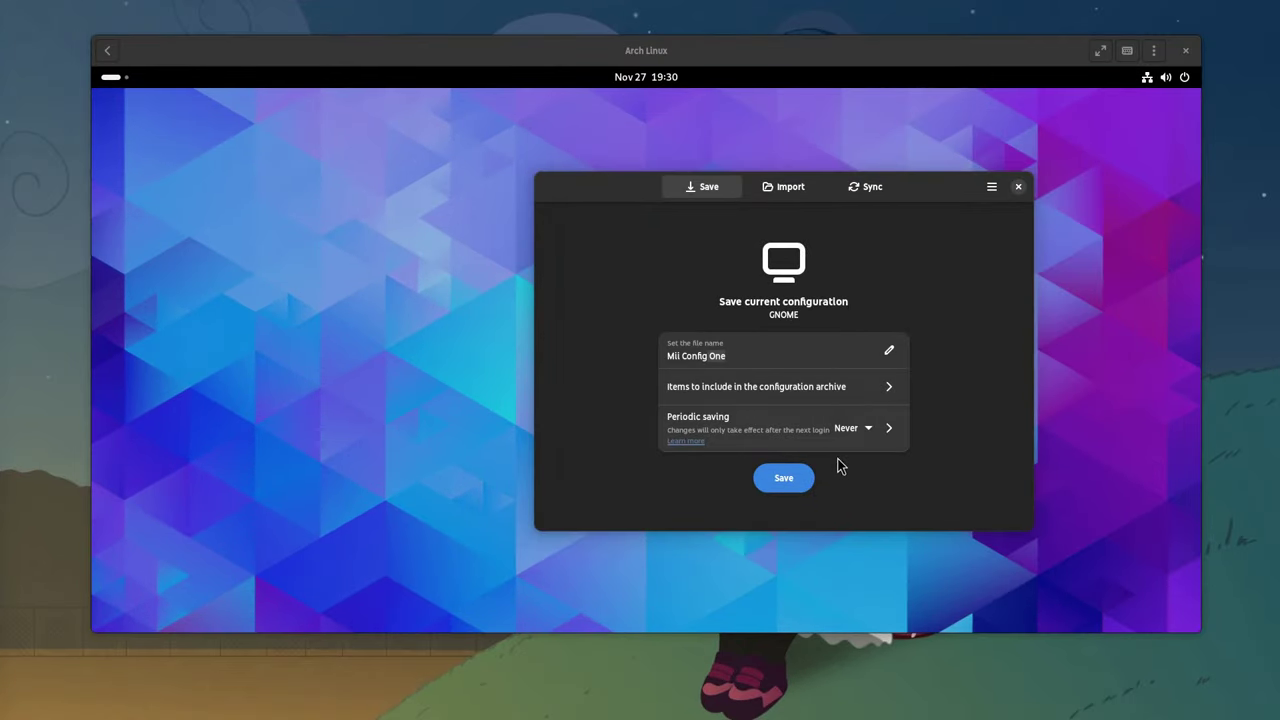
click(869, 430)
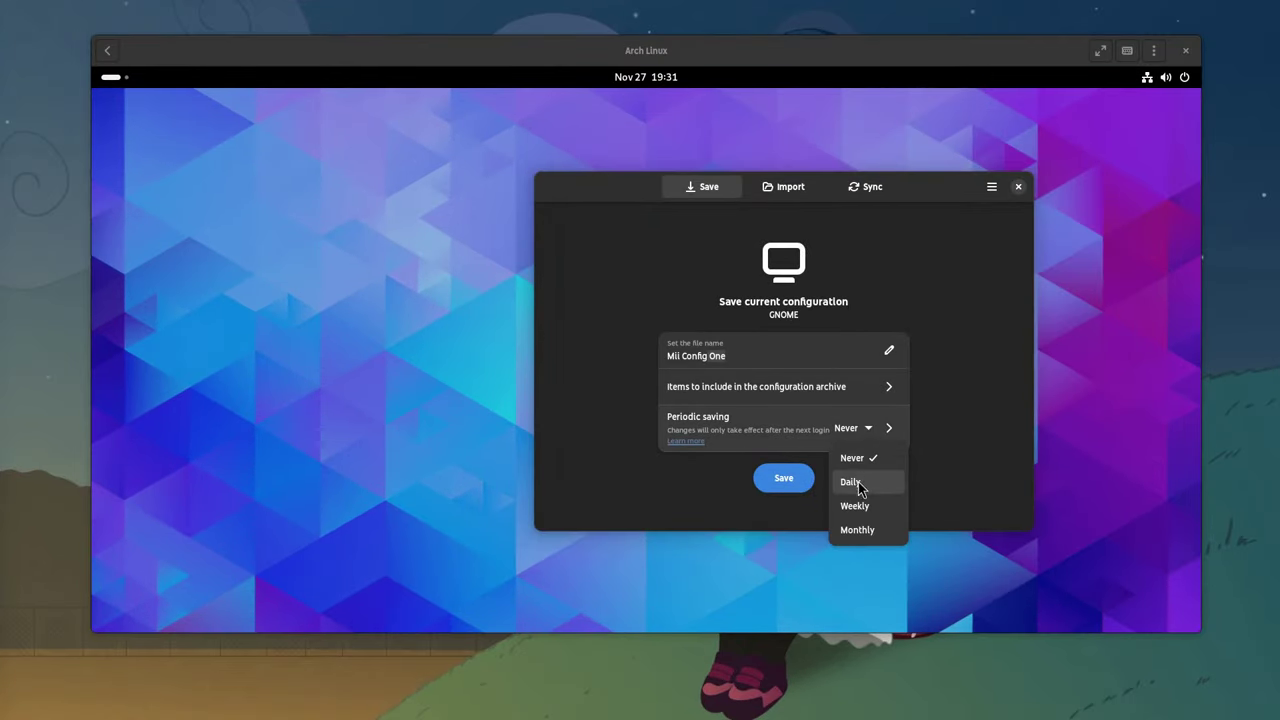
click(960, 440)
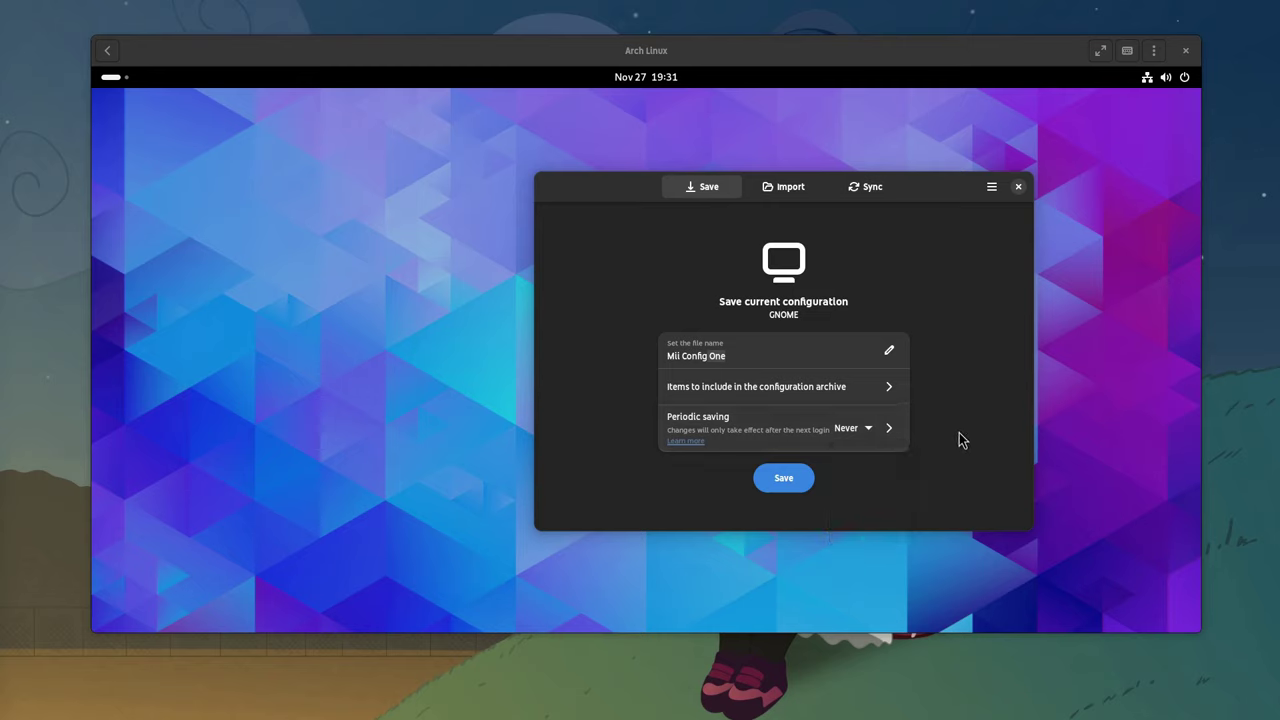
click(866, 190)
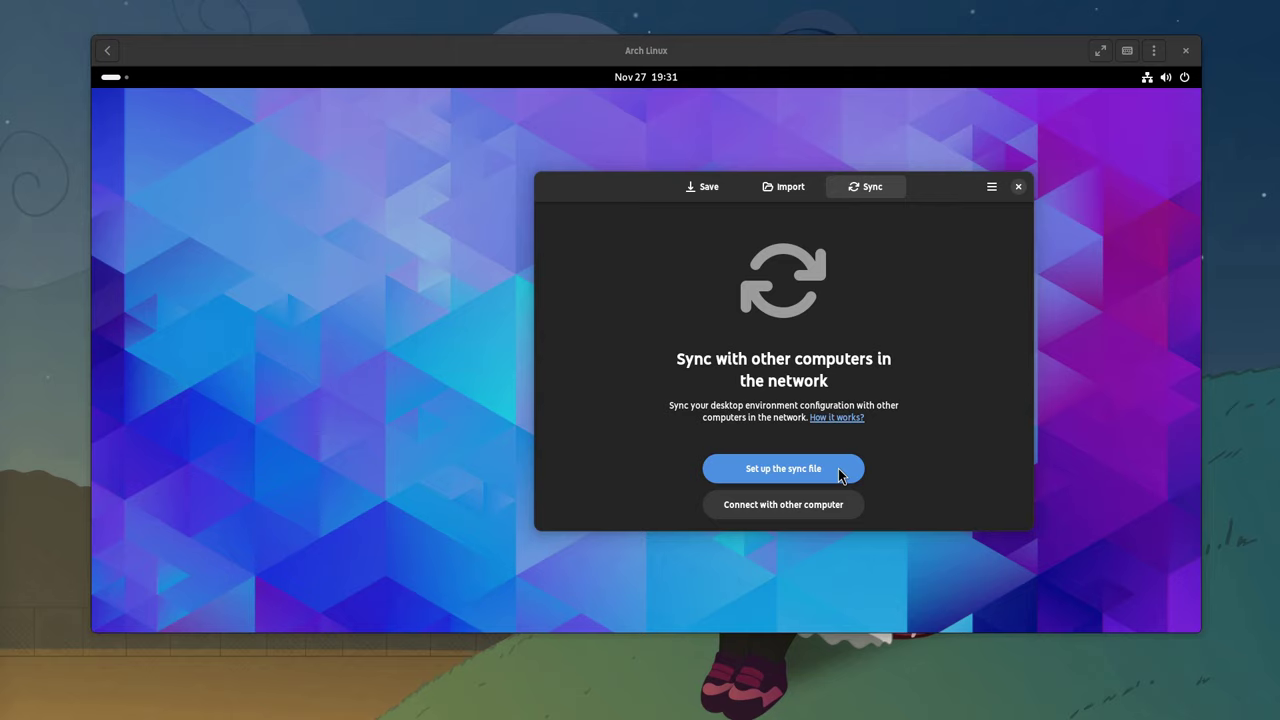
click(712, 190)
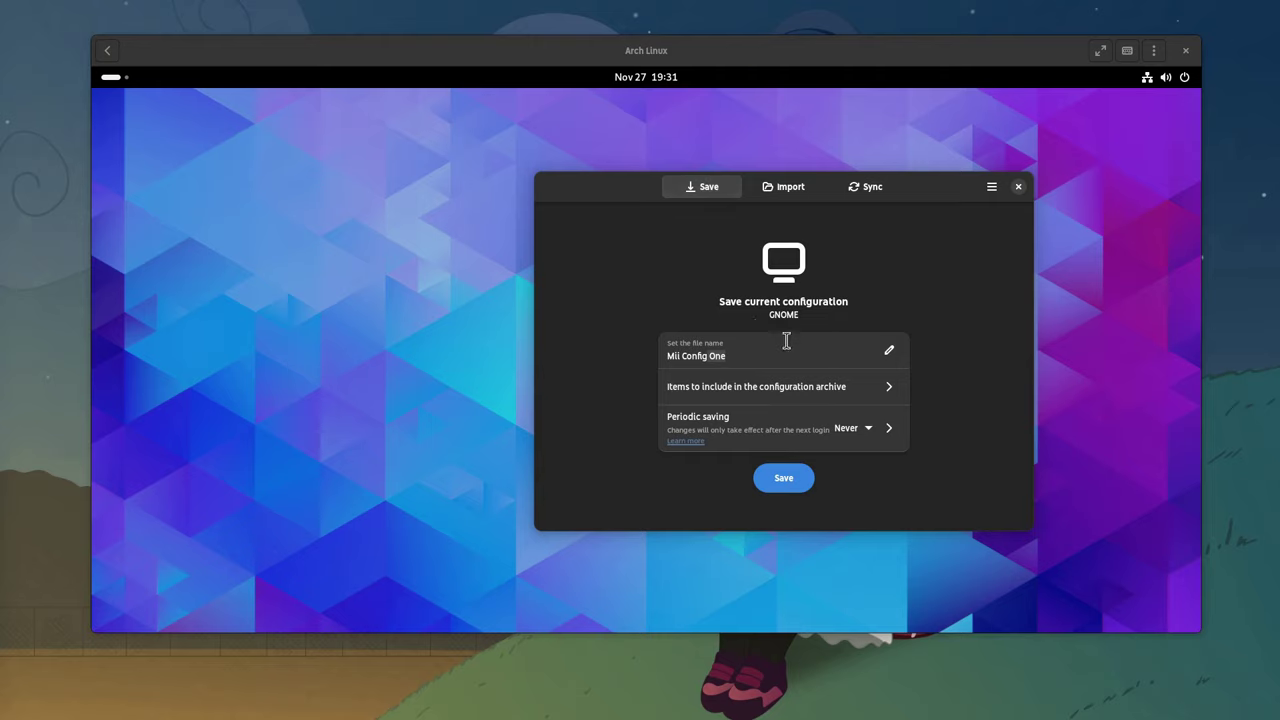
- Exclude icons, themes and Flatpak apps from the configuration archive and apply the selection
click(883, 398)
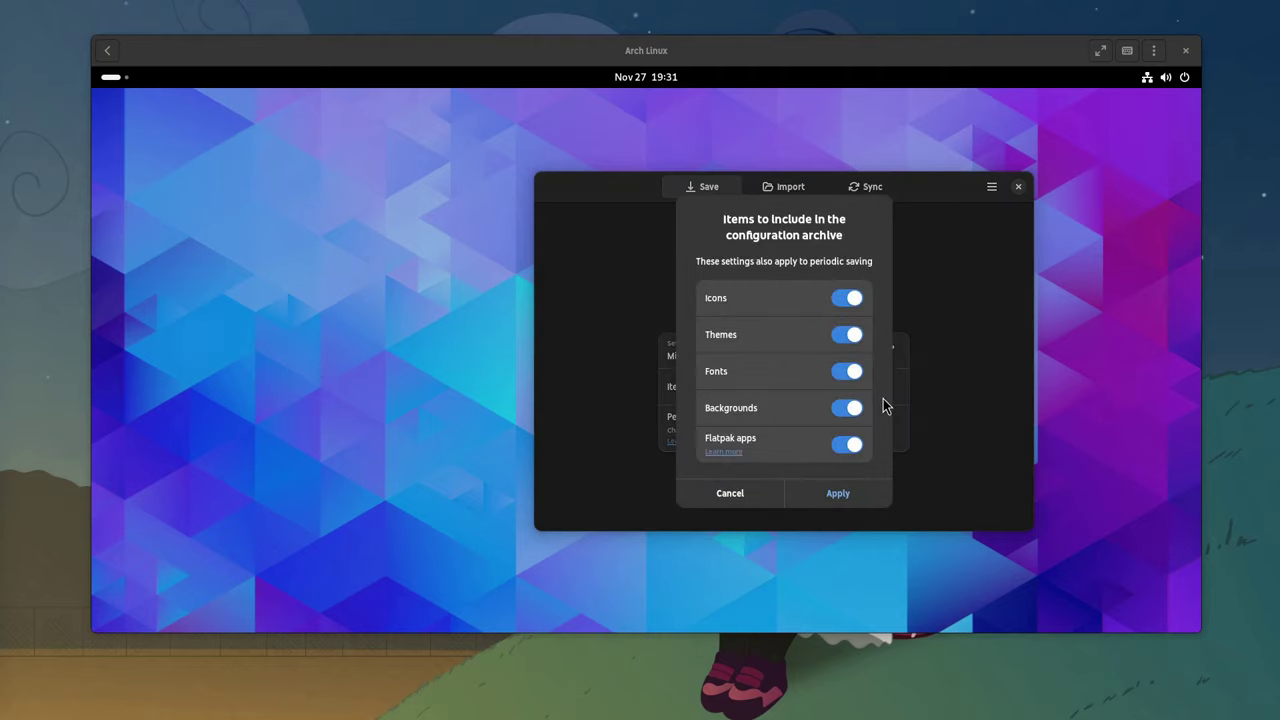
click(852, 302)
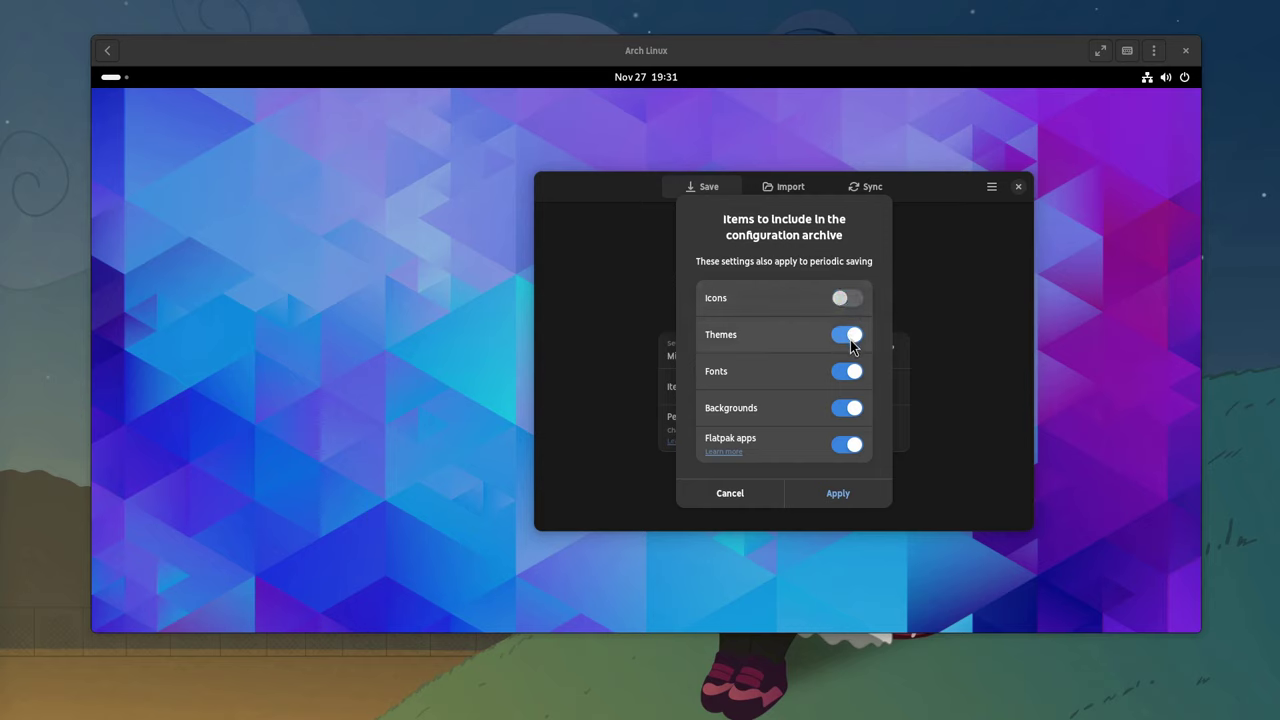
click(852, 340)
click(845, 447)
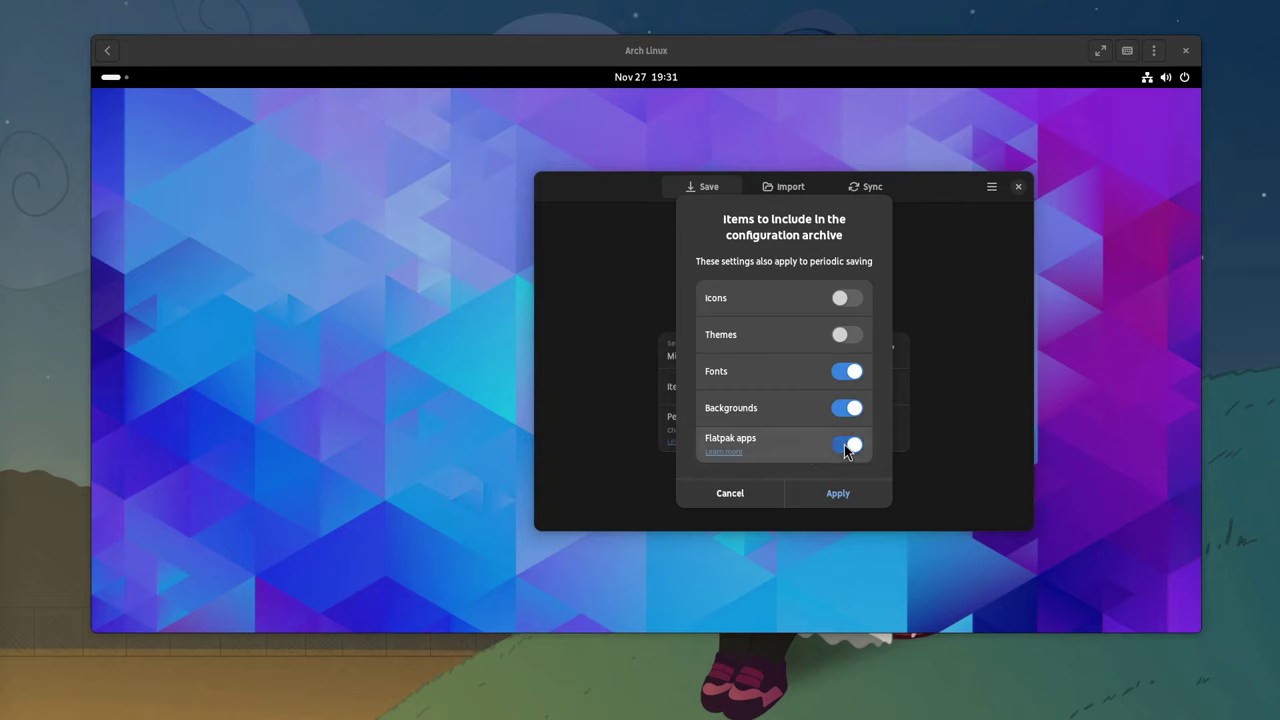
click(839, 494)
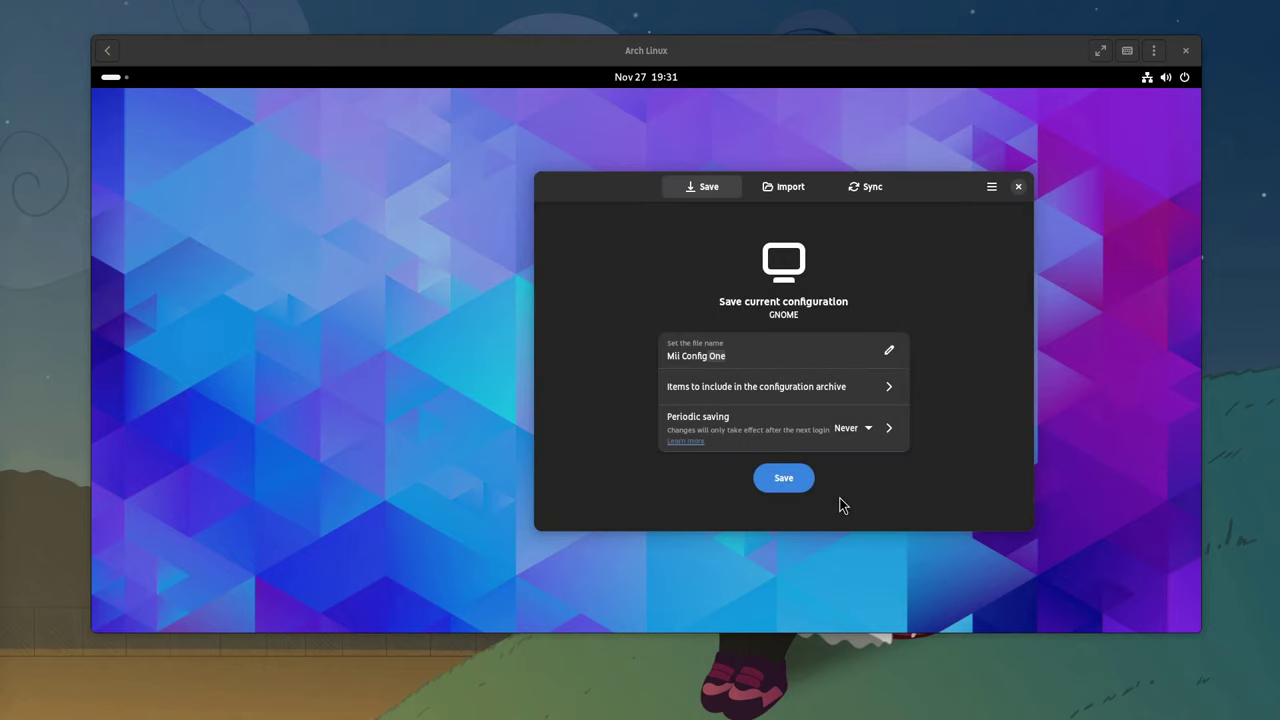
- Save the current GNOME configuration as Mii Config One in the Home folder
click(783, 480)
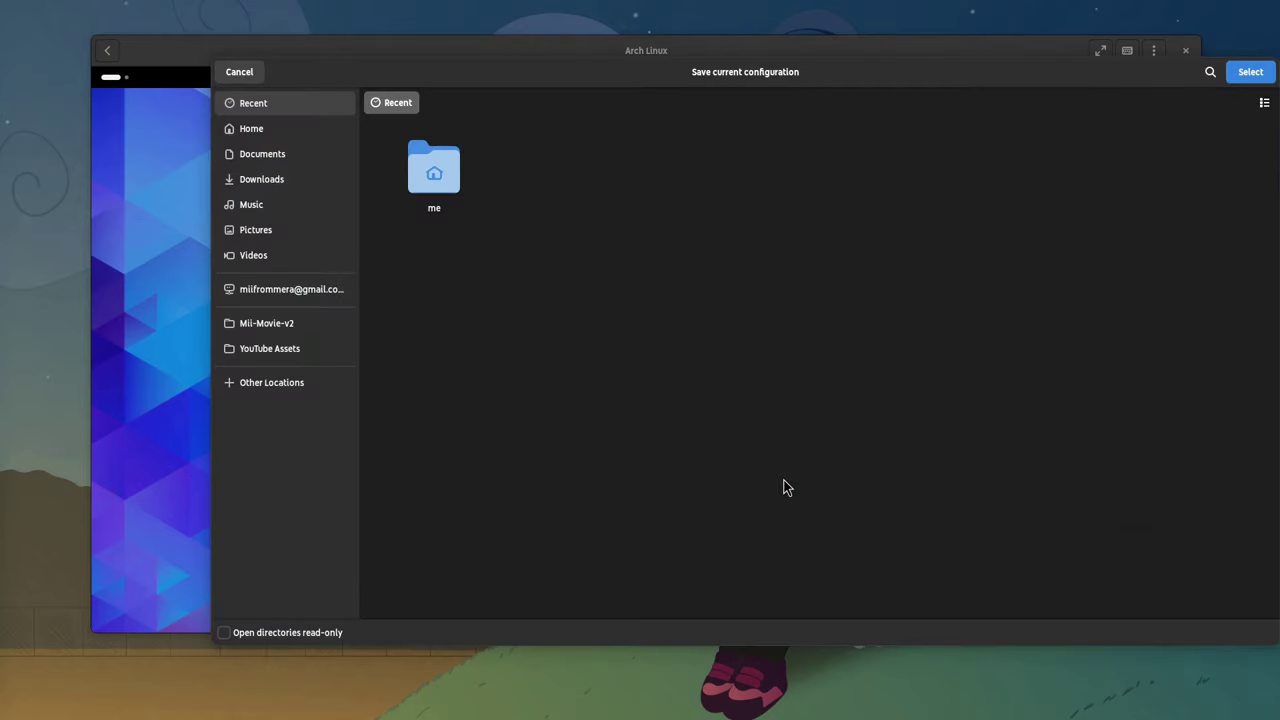
click(280, 129)
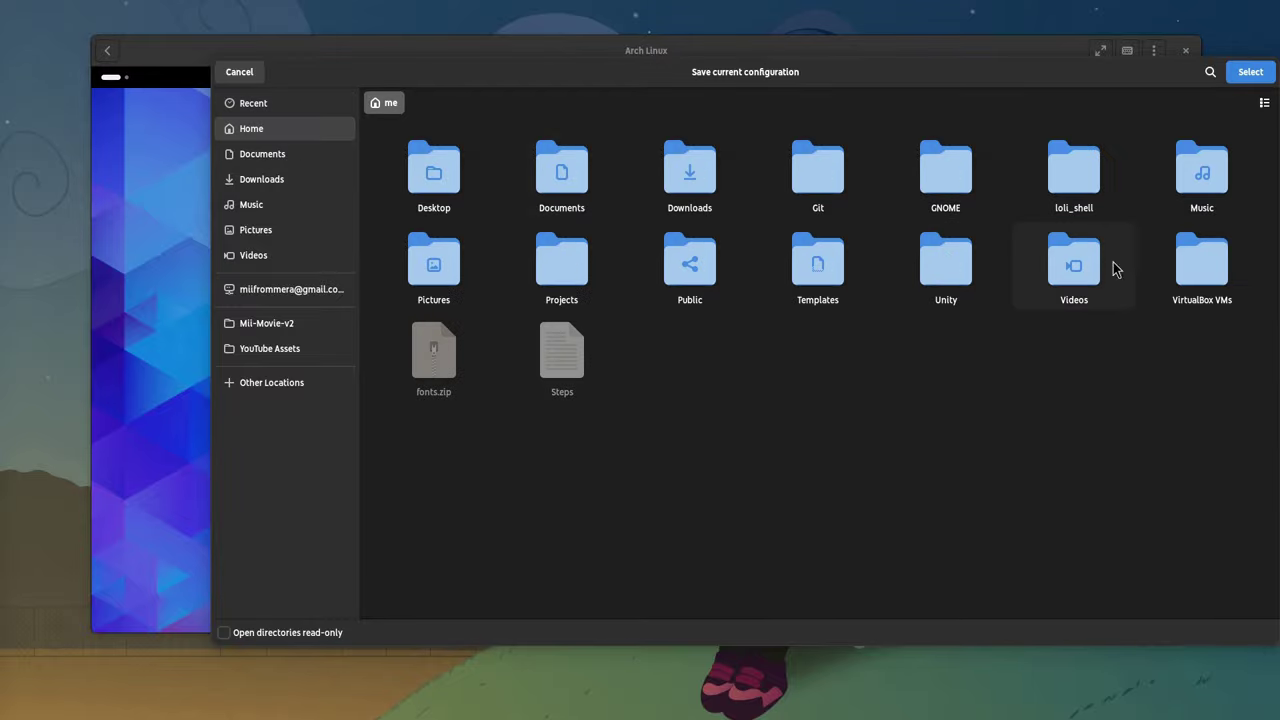
click(1251, 74)
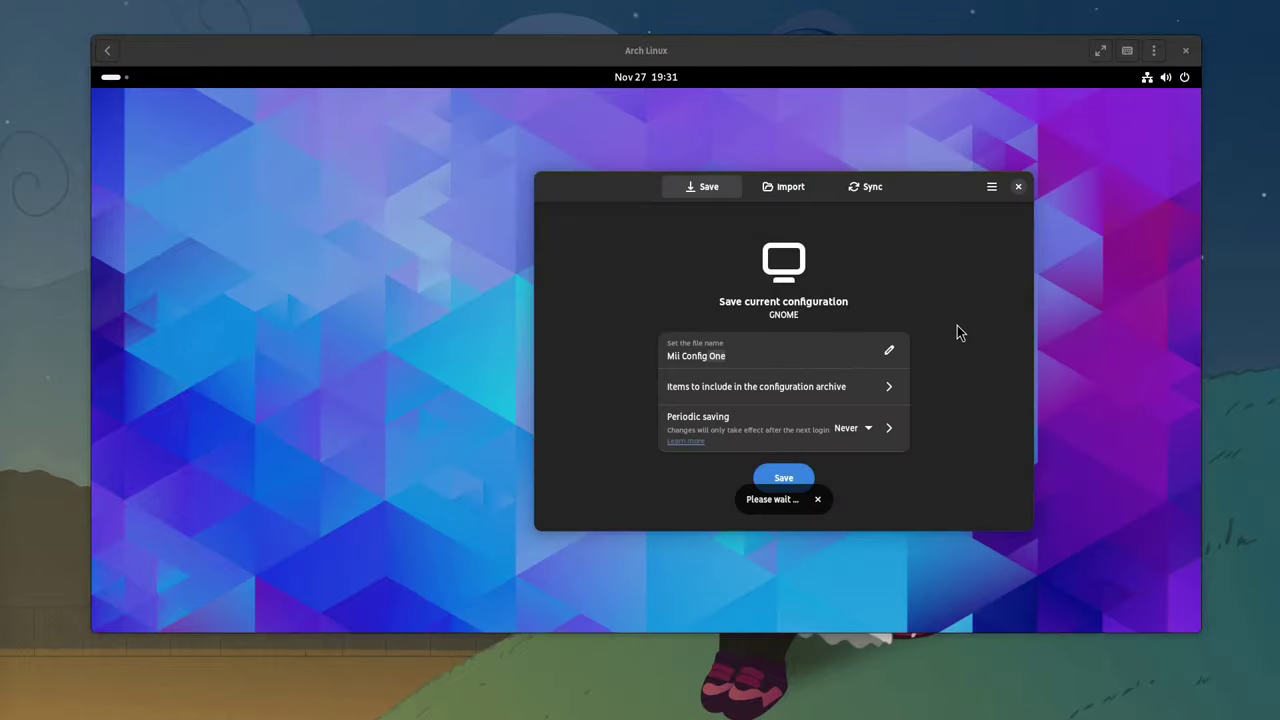
- Switch to the Files window and extract Mii_Config_One.sd.tar.gz in the Home folder
key(super)
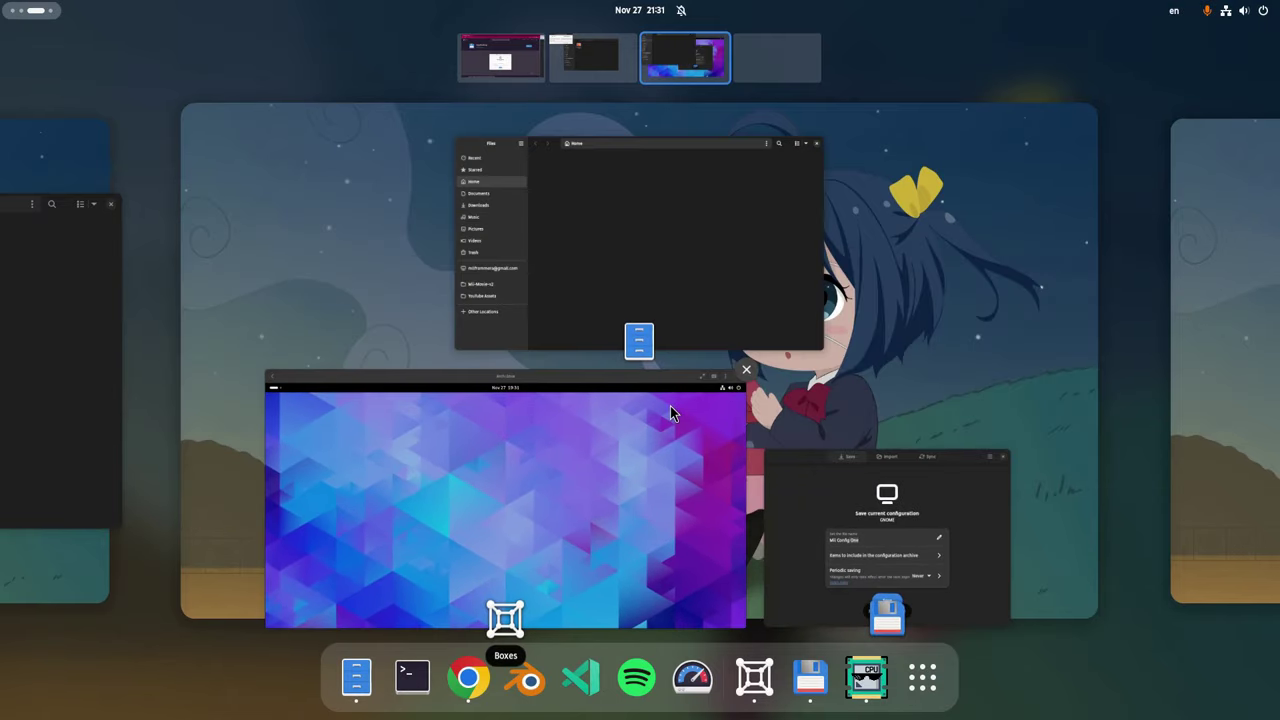
click(677, 258)
drag(654, 286, 857, 337)
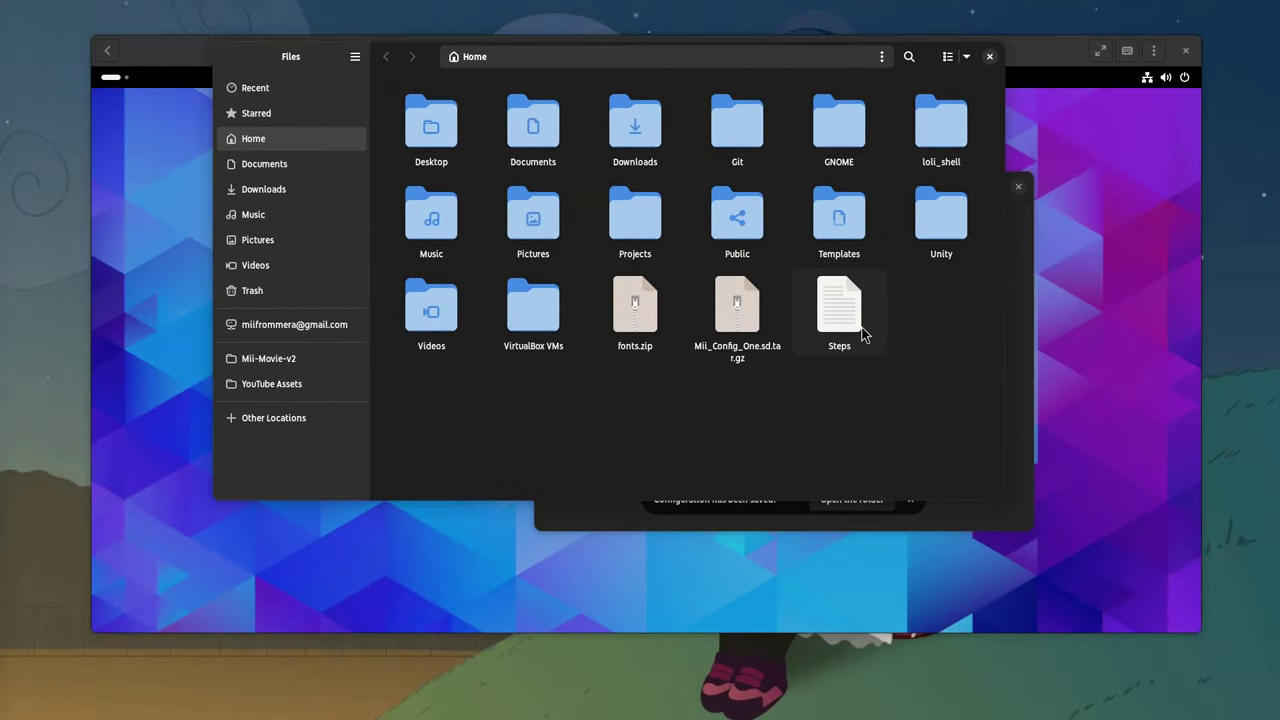
double_click(730, 327)
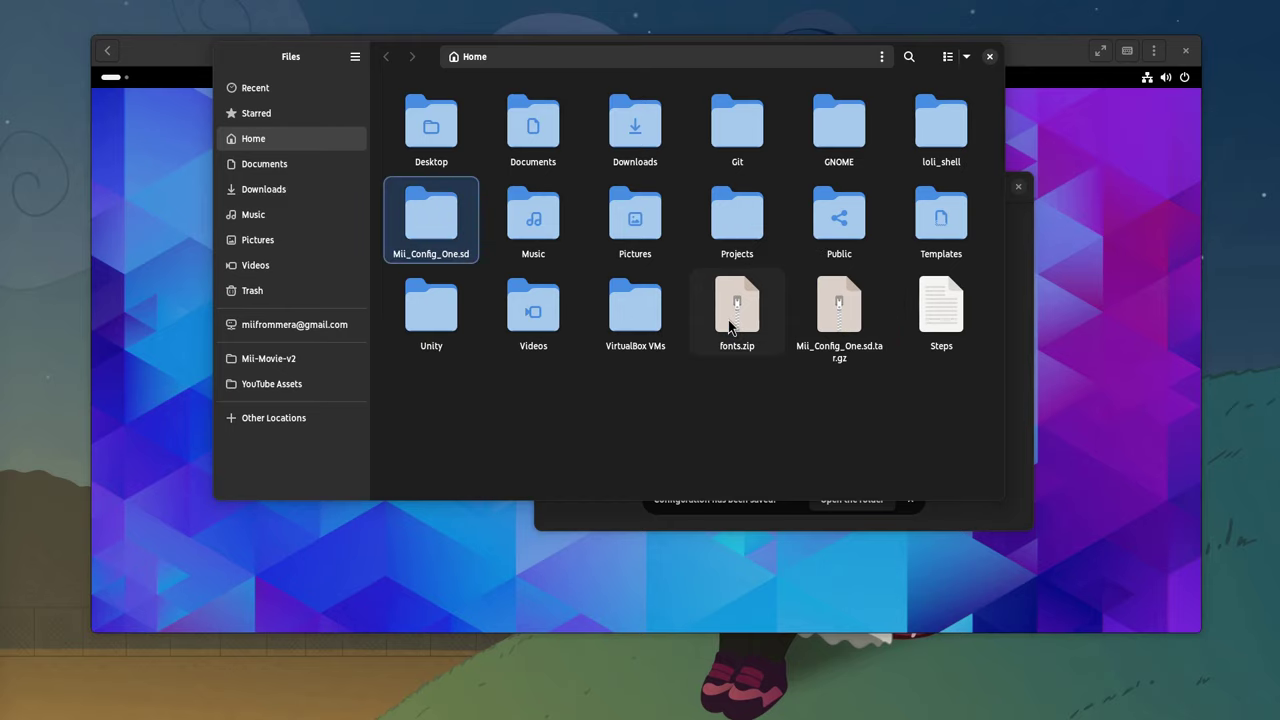
- Look through the backgrounds folder and the gnome-shell extensions folder inside the extracted Mii_Config_One.sd folder
double_click(436, 222)
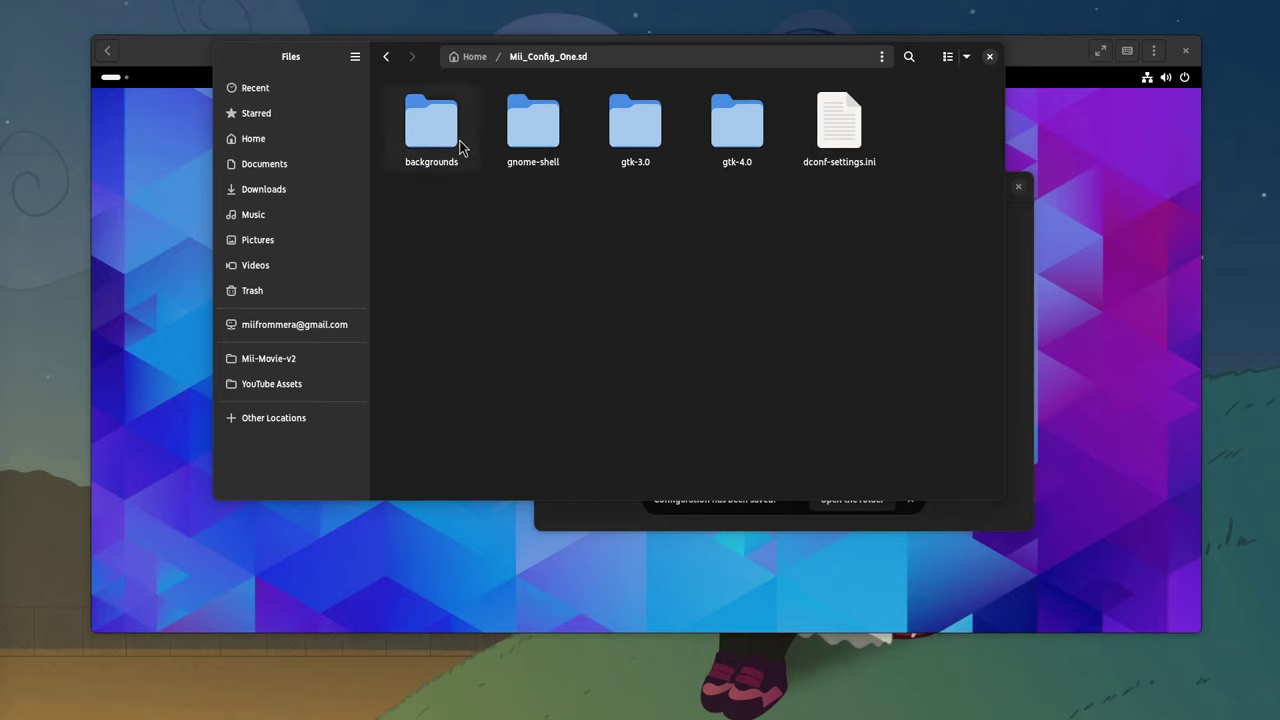
double_click(462, 146)
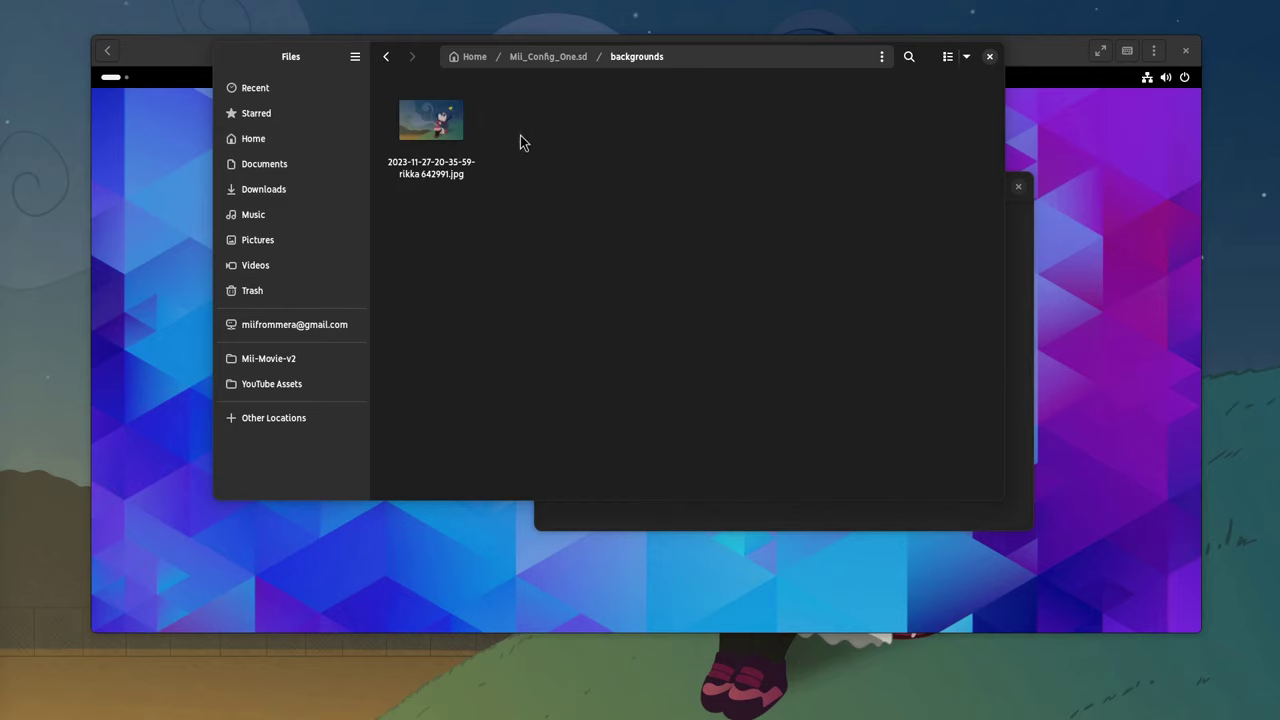
click(562, 64)
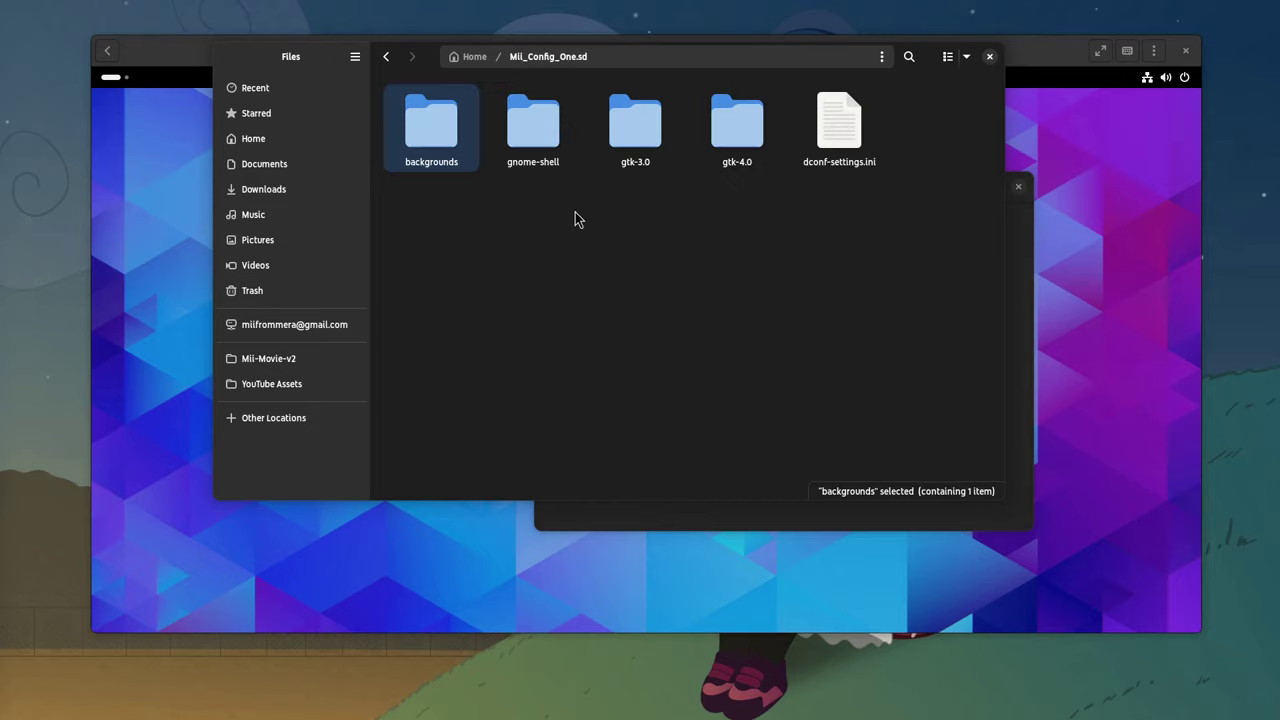
double_click(554, 131)
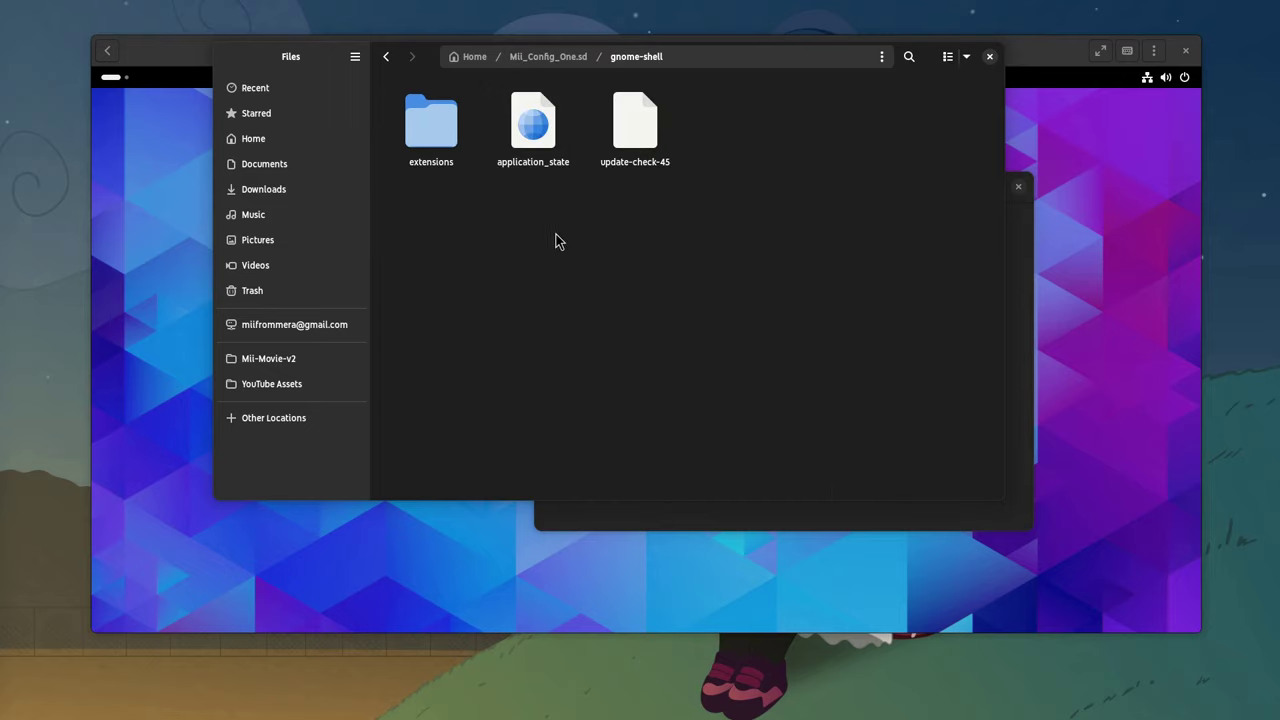
double_click(436, 148)
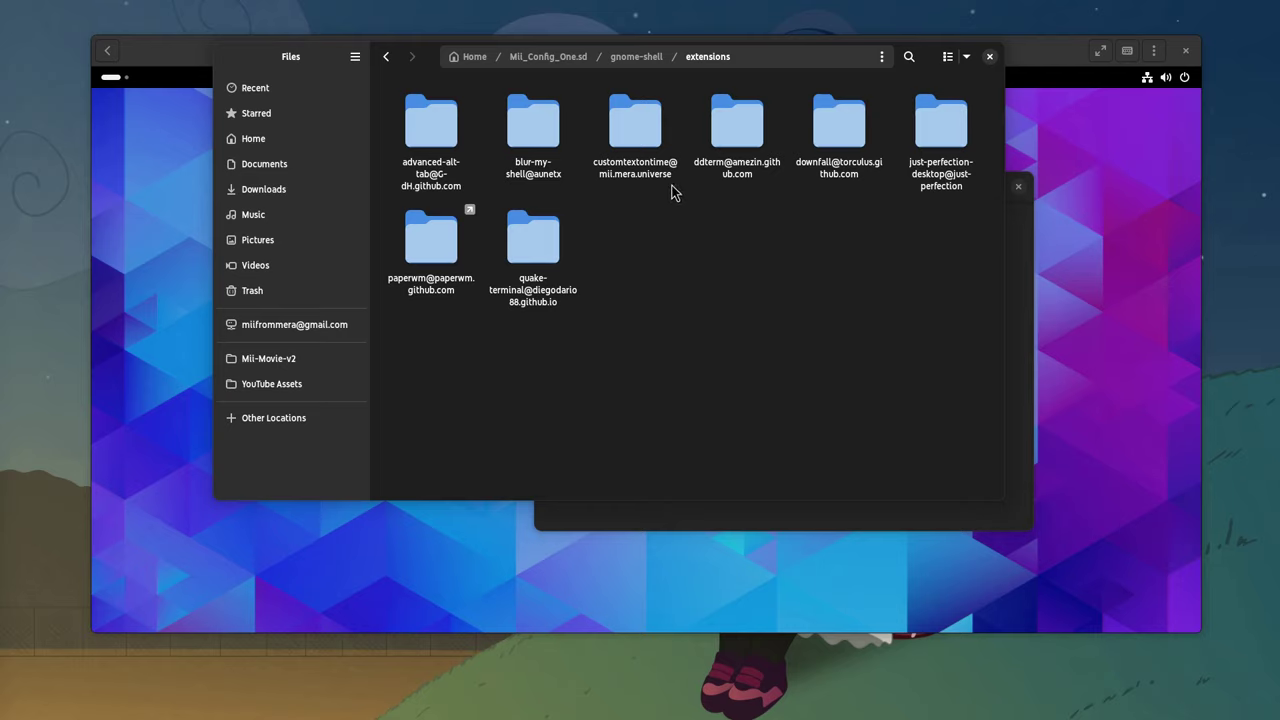
click(586, 66)
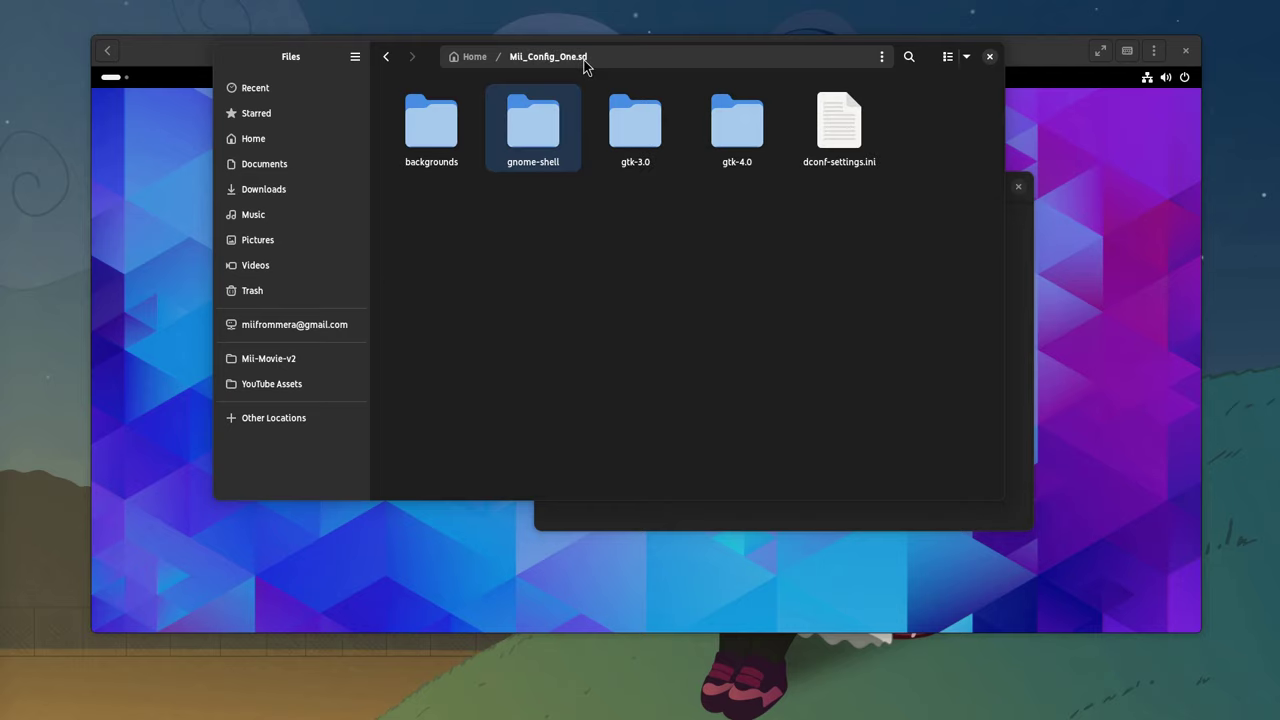
- Read the bookmarks file in the gtk-3.0 folder and check the contents of the gtk-4.0 folder
double_click(638, 150)
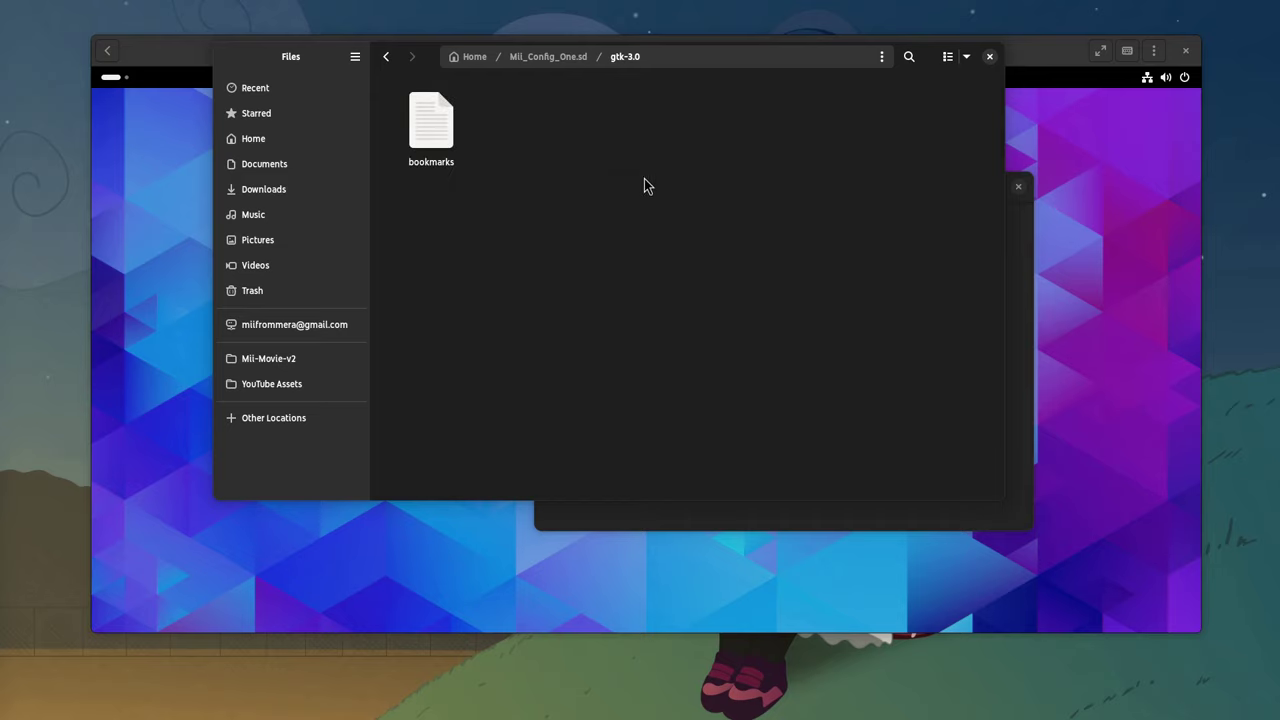
click(464, 128)
key(Return)
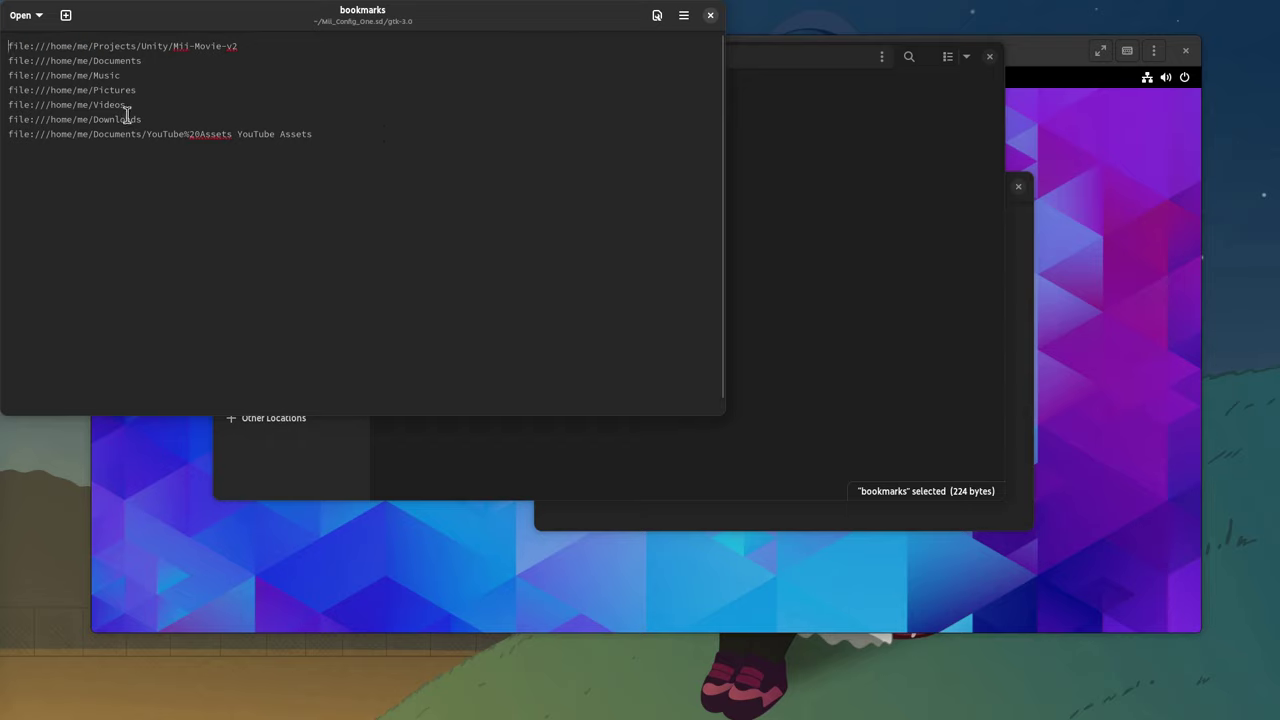
triple_click(143, 88)
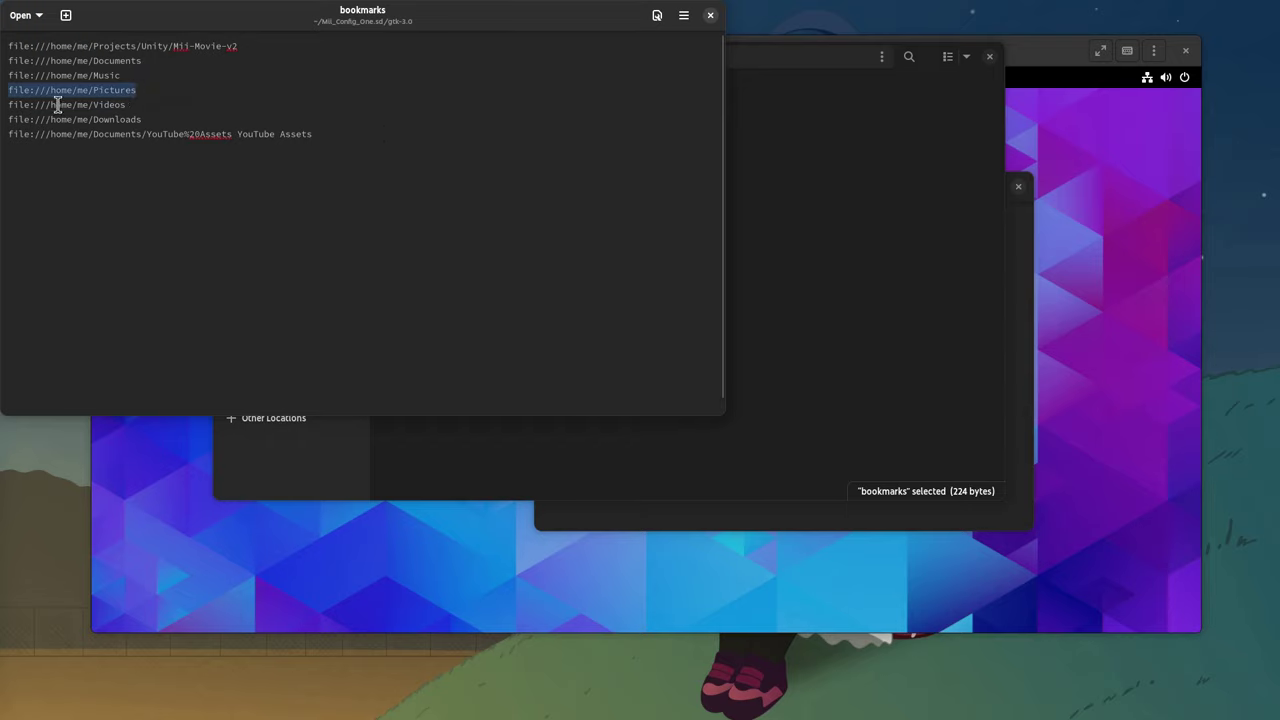
click(710, 15)
key(alt+Left)
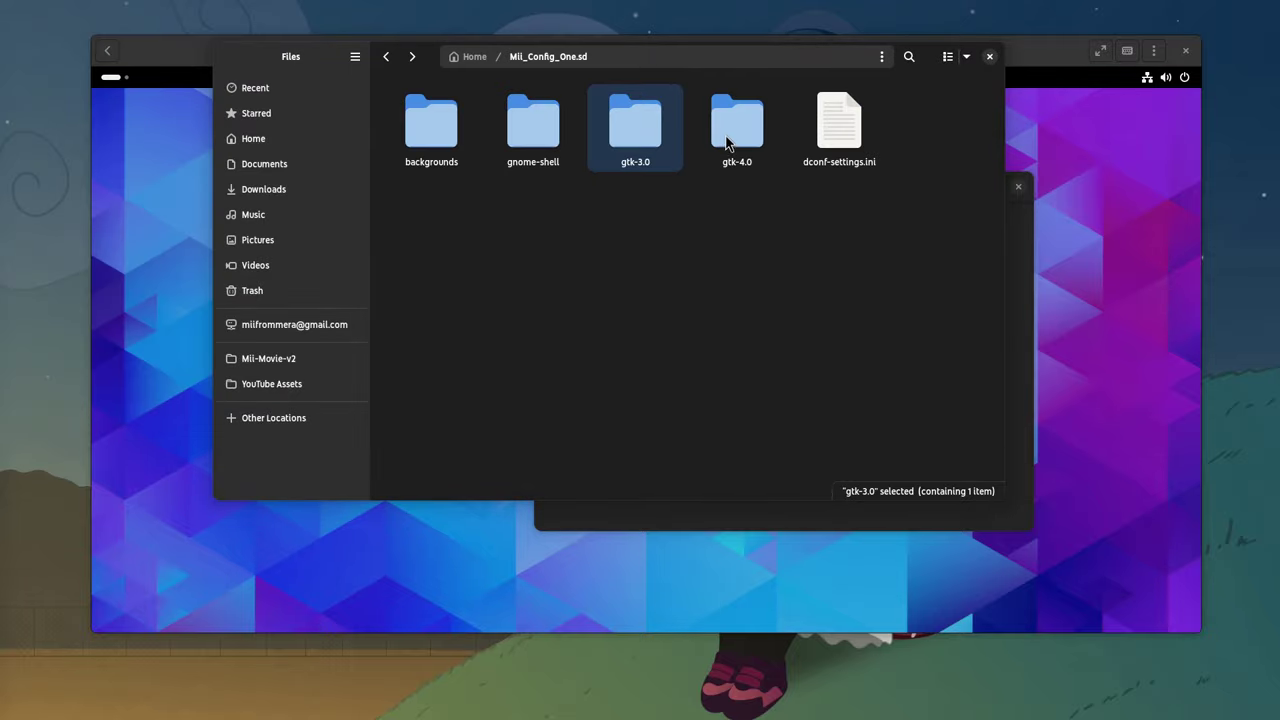
click(731, 131)
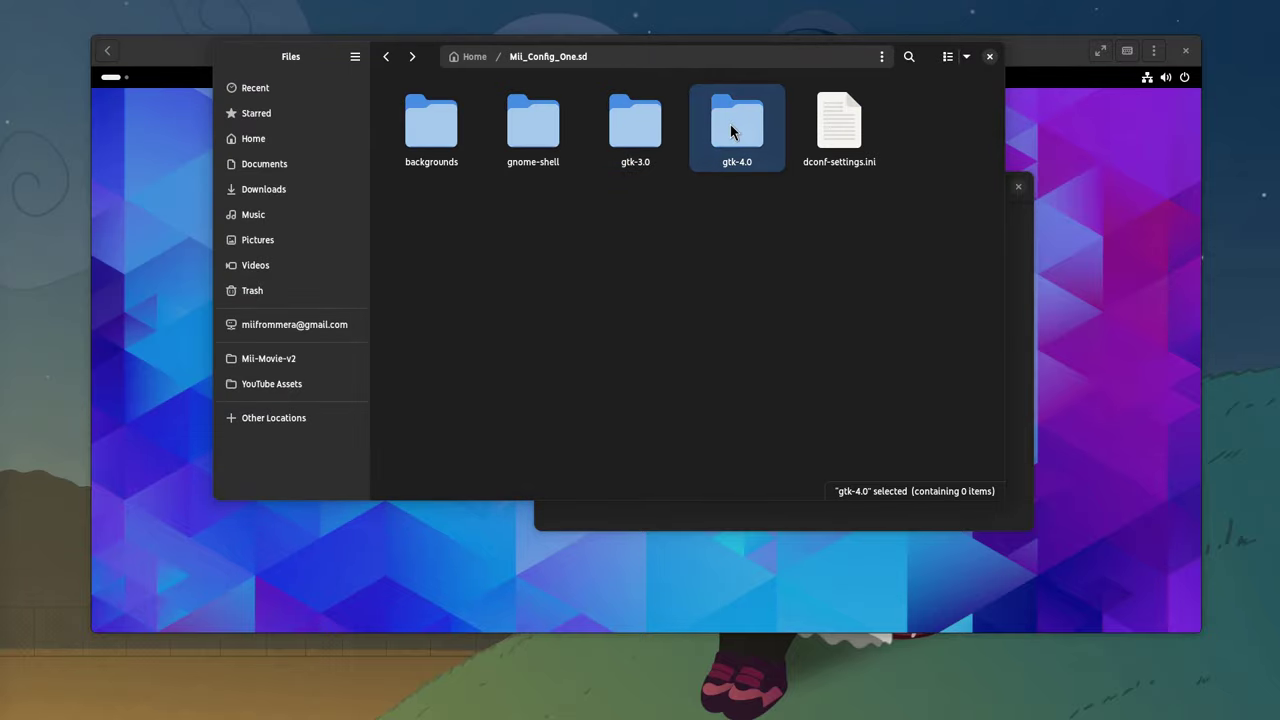
double_click(731, 131)
key(alt+Left)
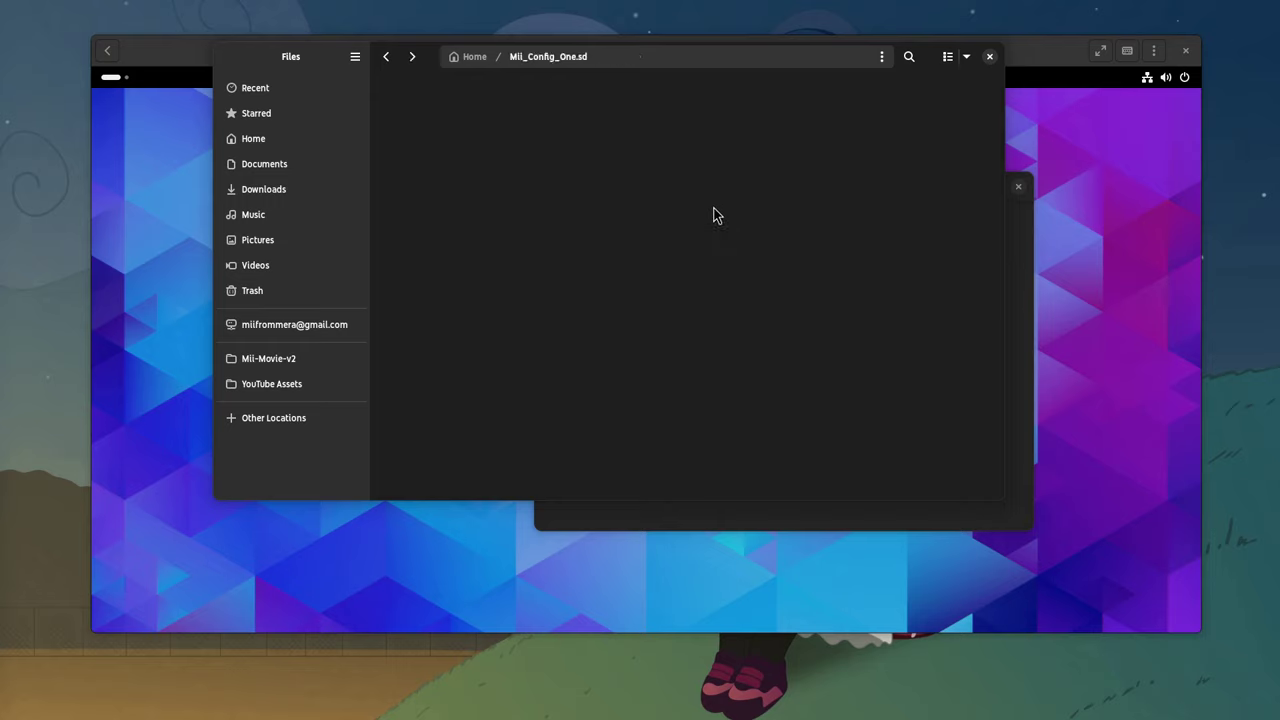
- Open dconf-settings.ini and read through its settings, highlighting the last-save-directory path in the TextEditor section
click(839, 126)
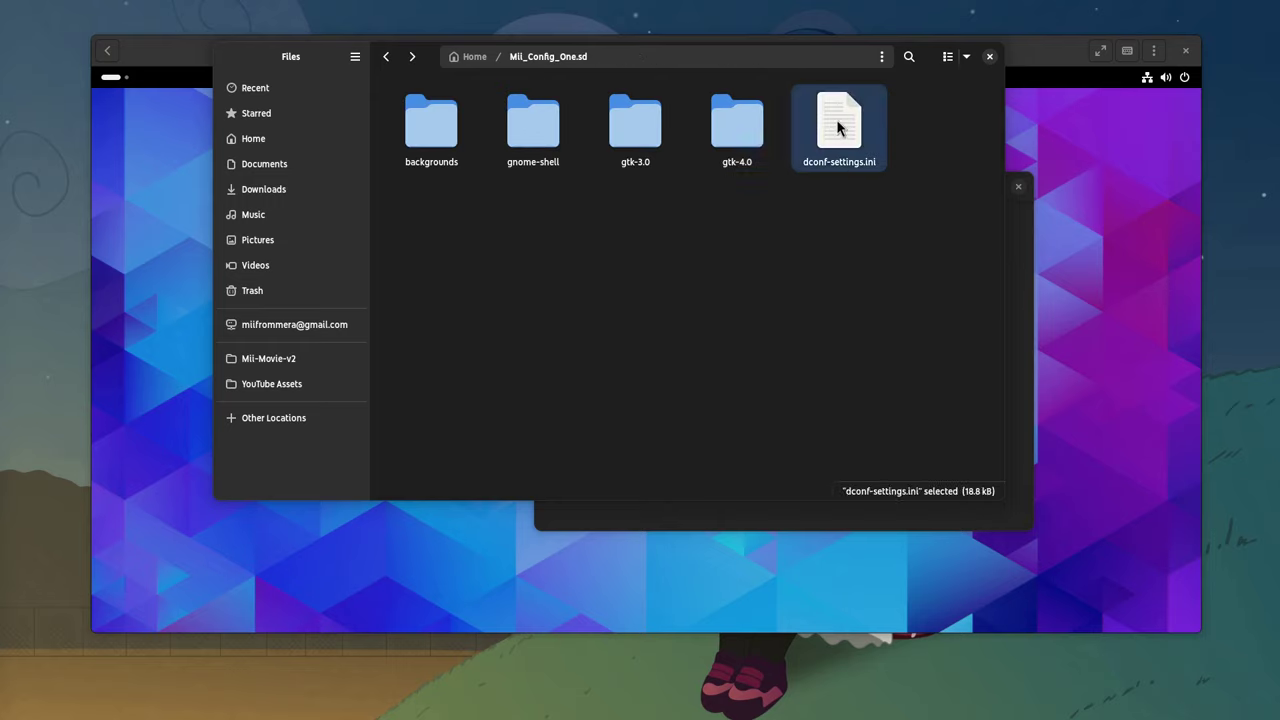
double_click(839, 126)
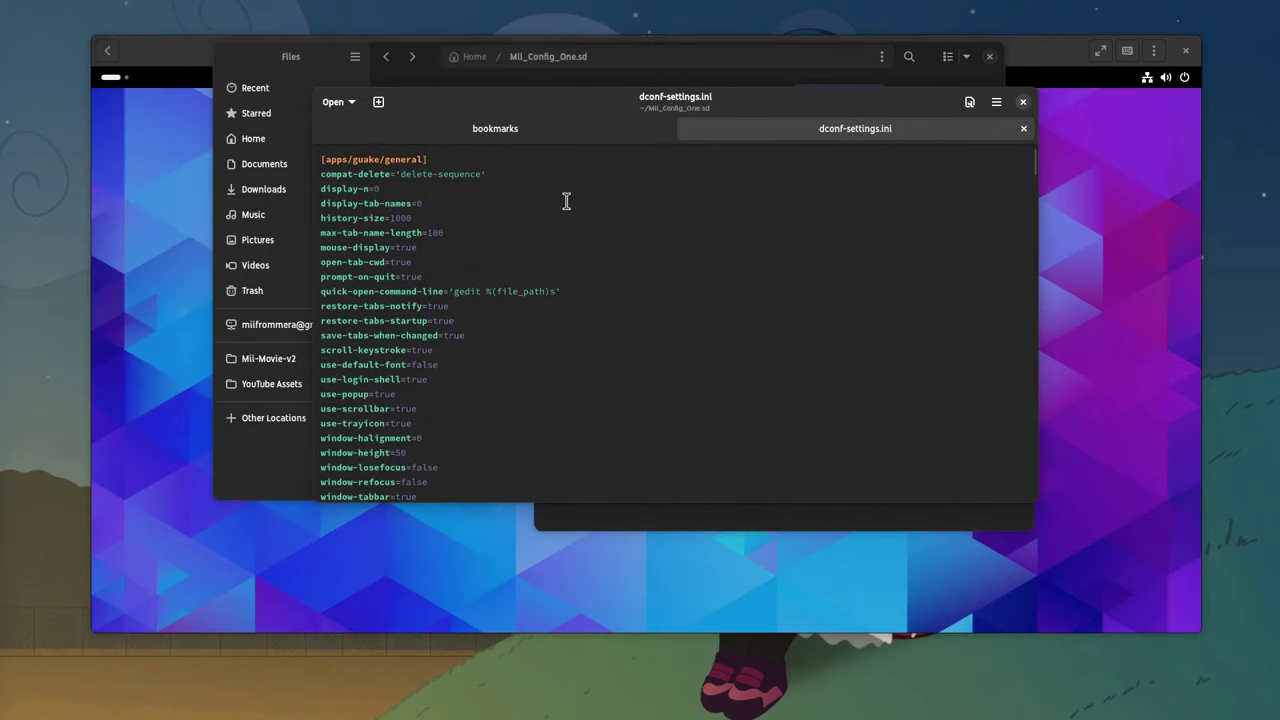
scroll(623, 266, down, 4)
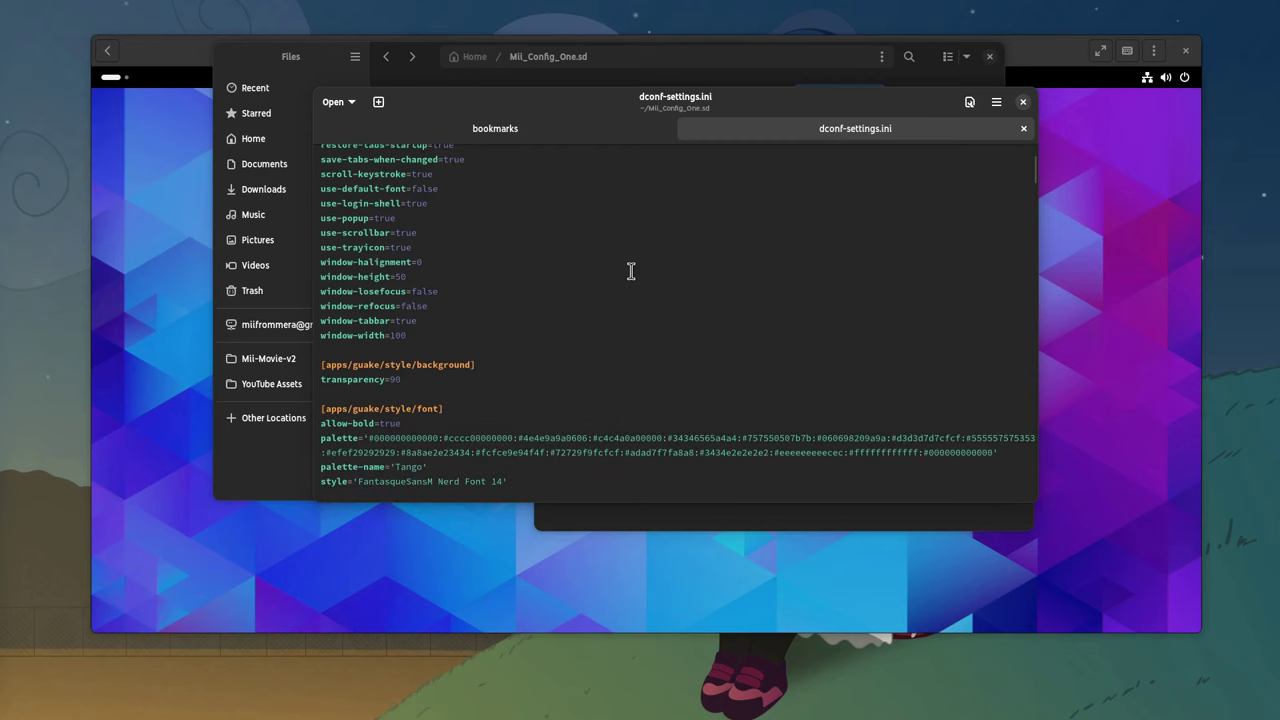
scroll(631, 271, down, 1)
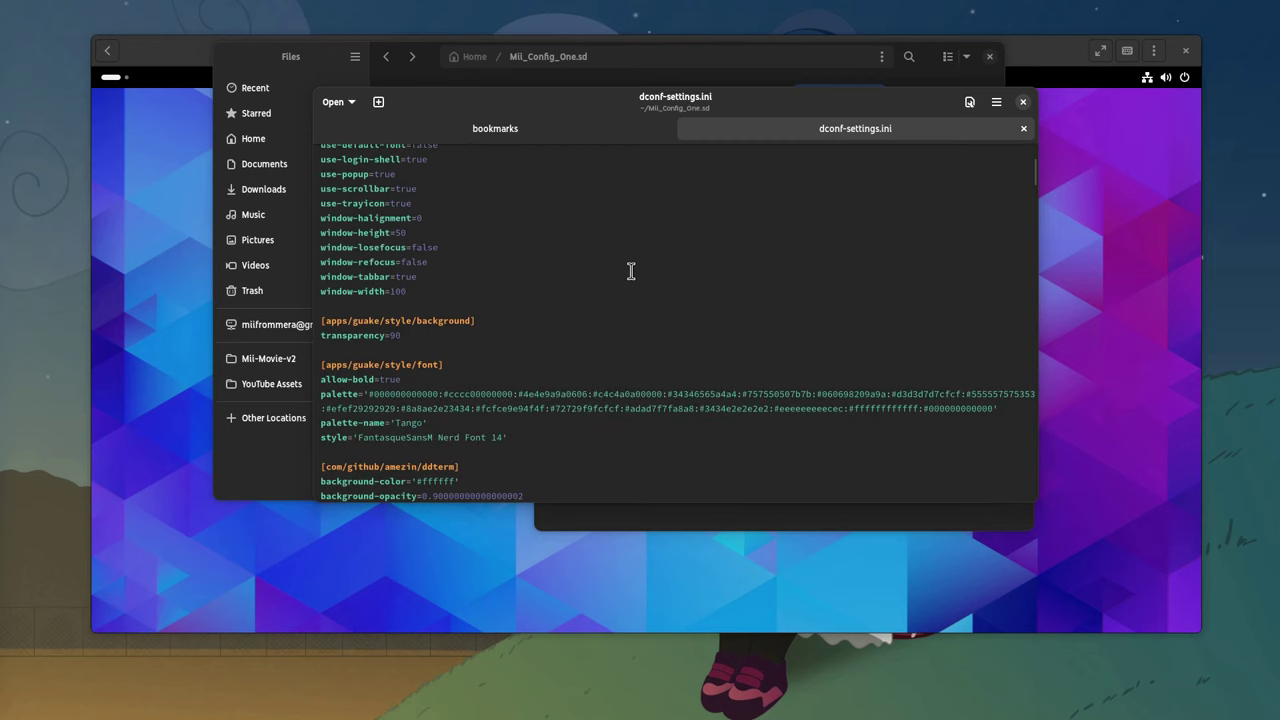
scroll(631, 271, down, 12)
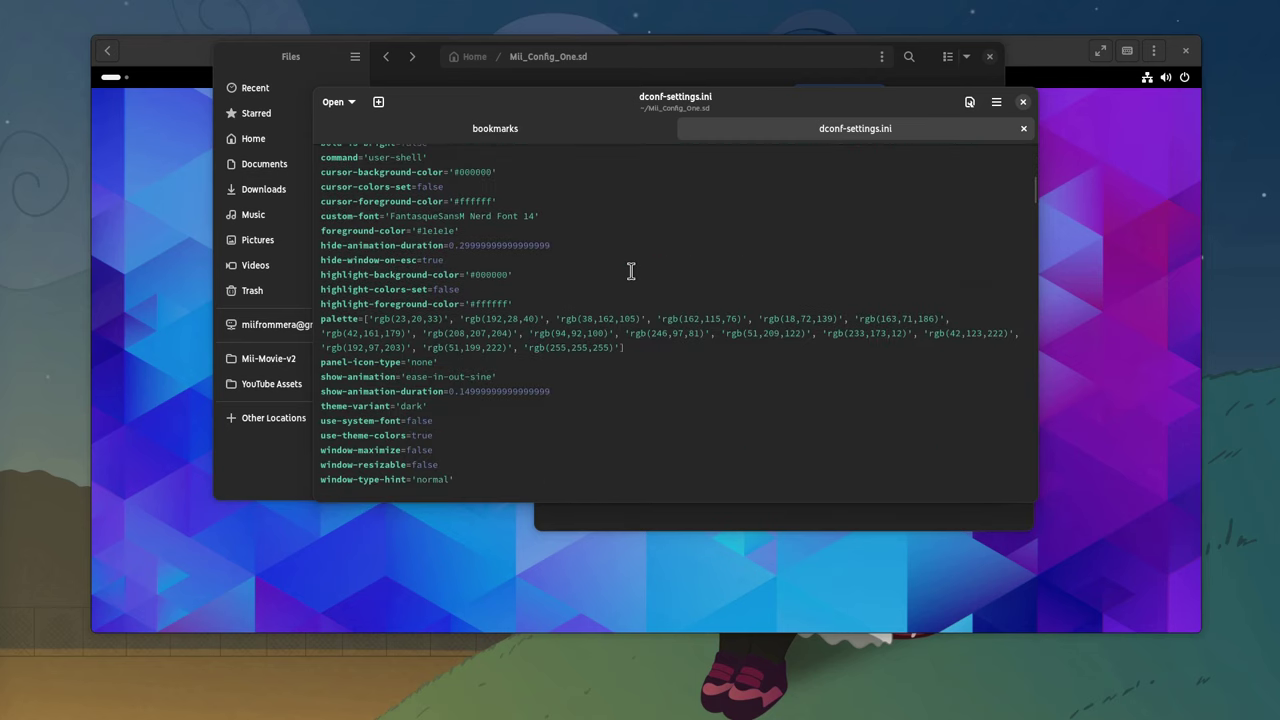
scroll(631, 271, down, 5)
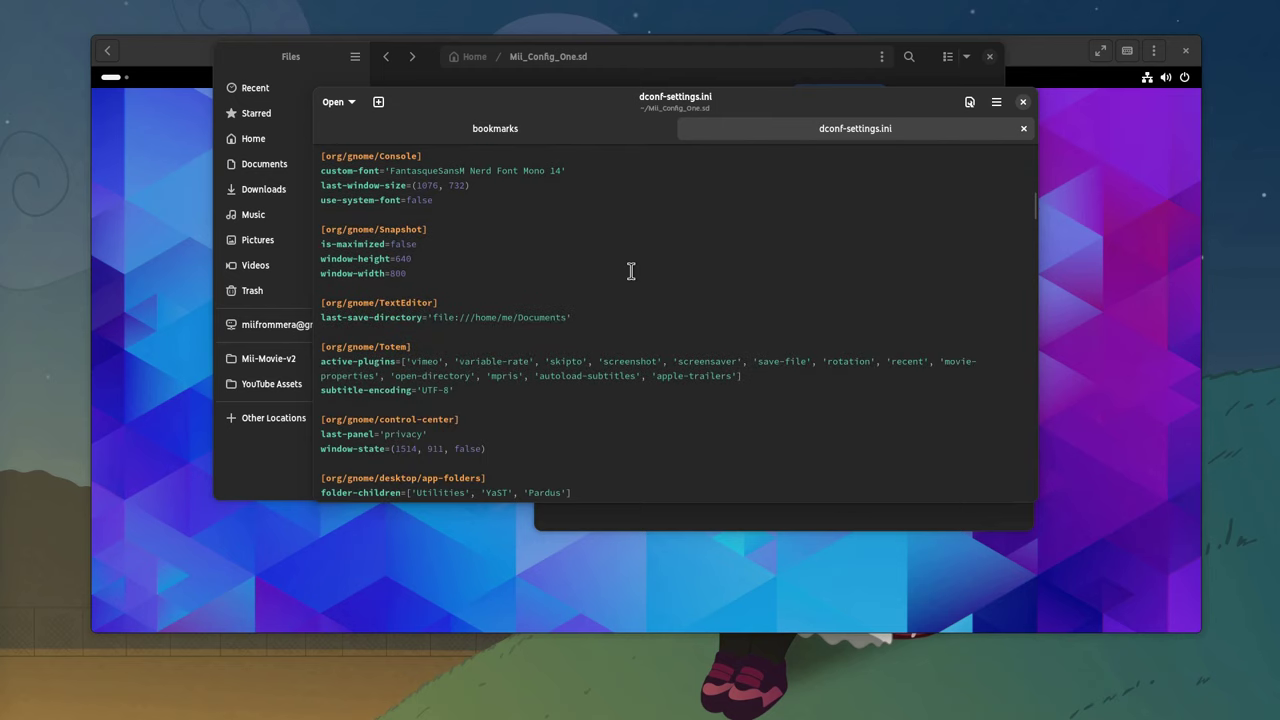
drag(571, 317, 432, 317)
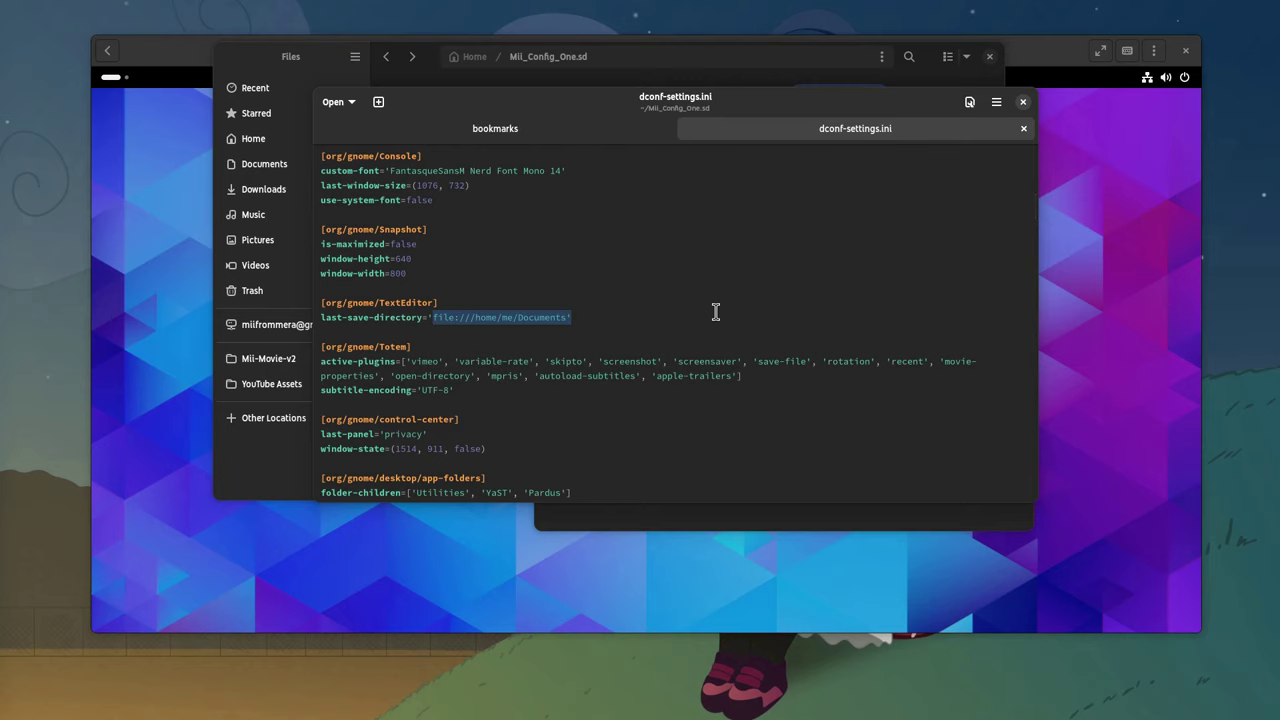
- Read further through dconf-settings.ini, highlighting the picture-uri-dark line in the desktop background section, and close the text editor
scroll(715, 312, down, 15)
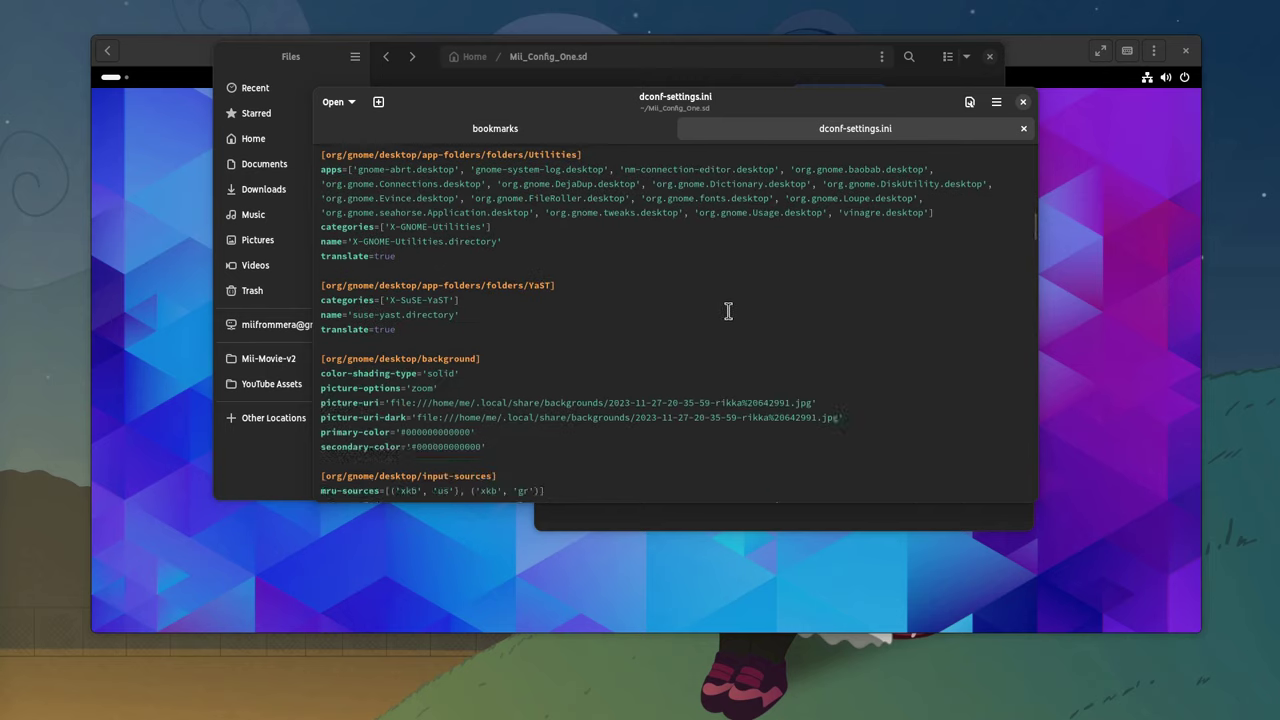
scroll(751, 323, up, 3)
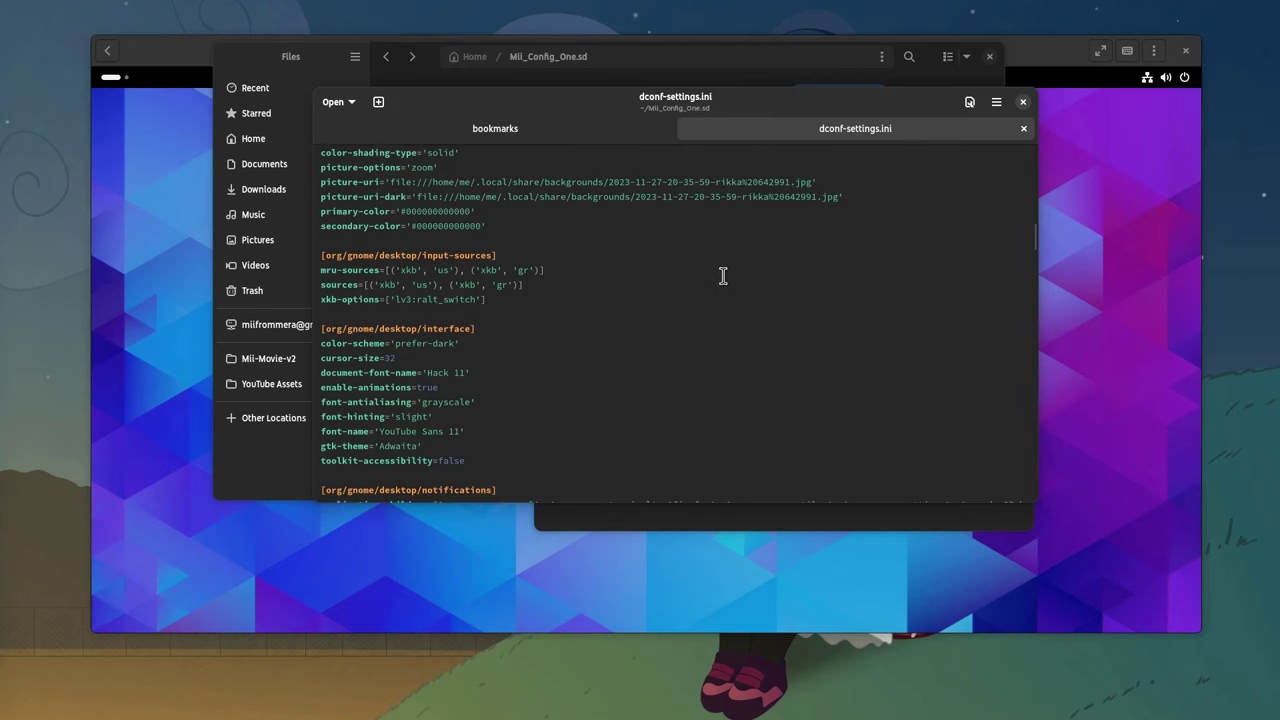
double_click(593, 197)
triple_click(593, 197)
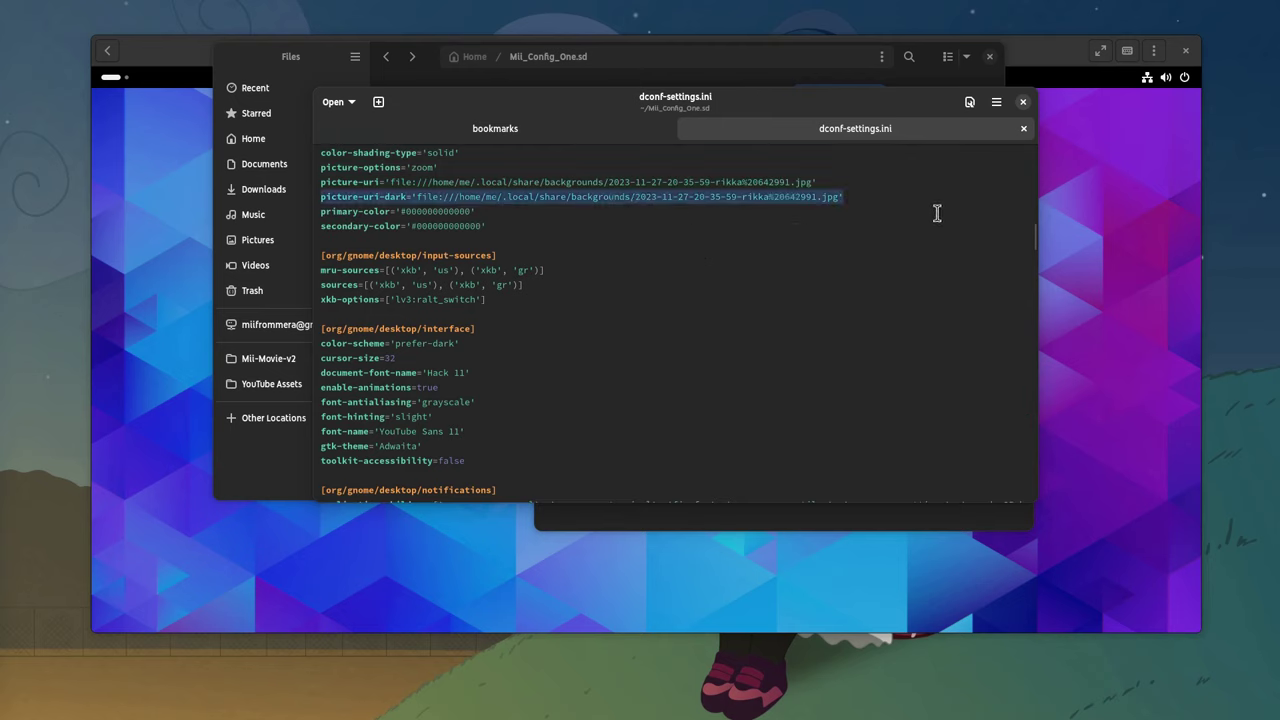
scroll(907, 252, down, 5)
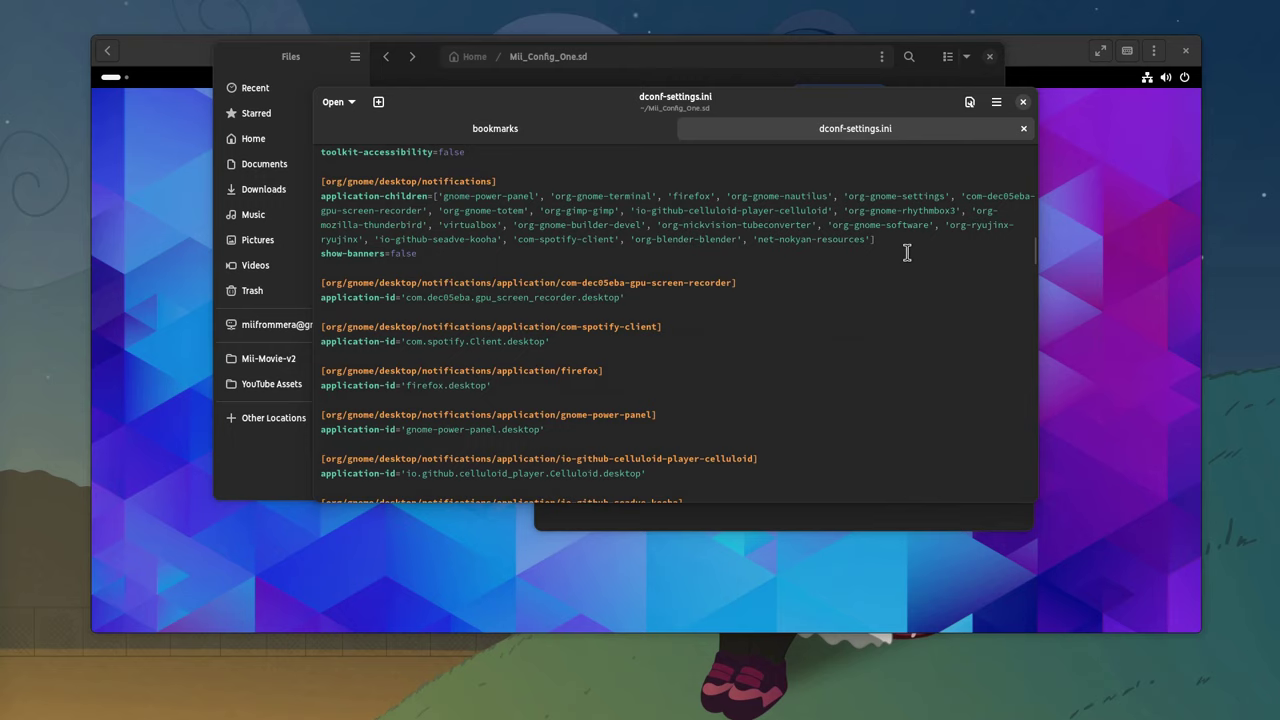
click(1023, 102)
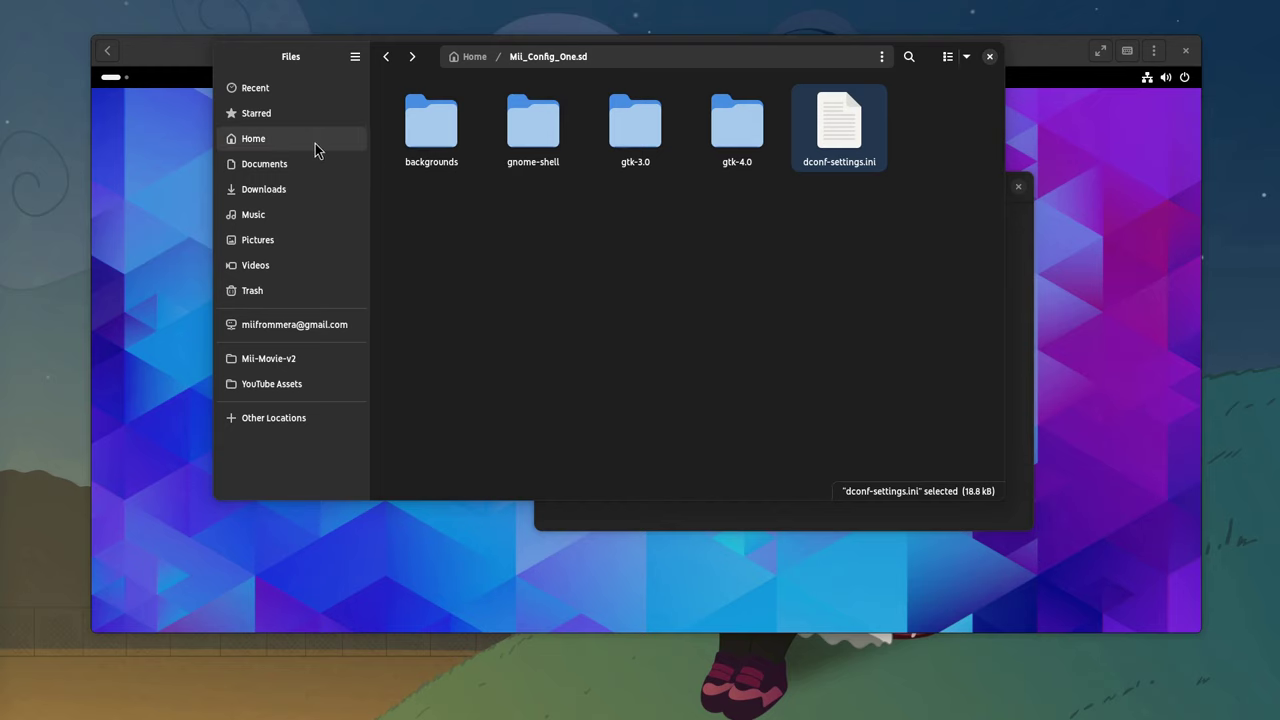
- Copy Mii_Config_One.sd.tar.gz and fonts.zip from the Home folder into the Arch Linux virtual machine and switch to that machine
click(475, 57)
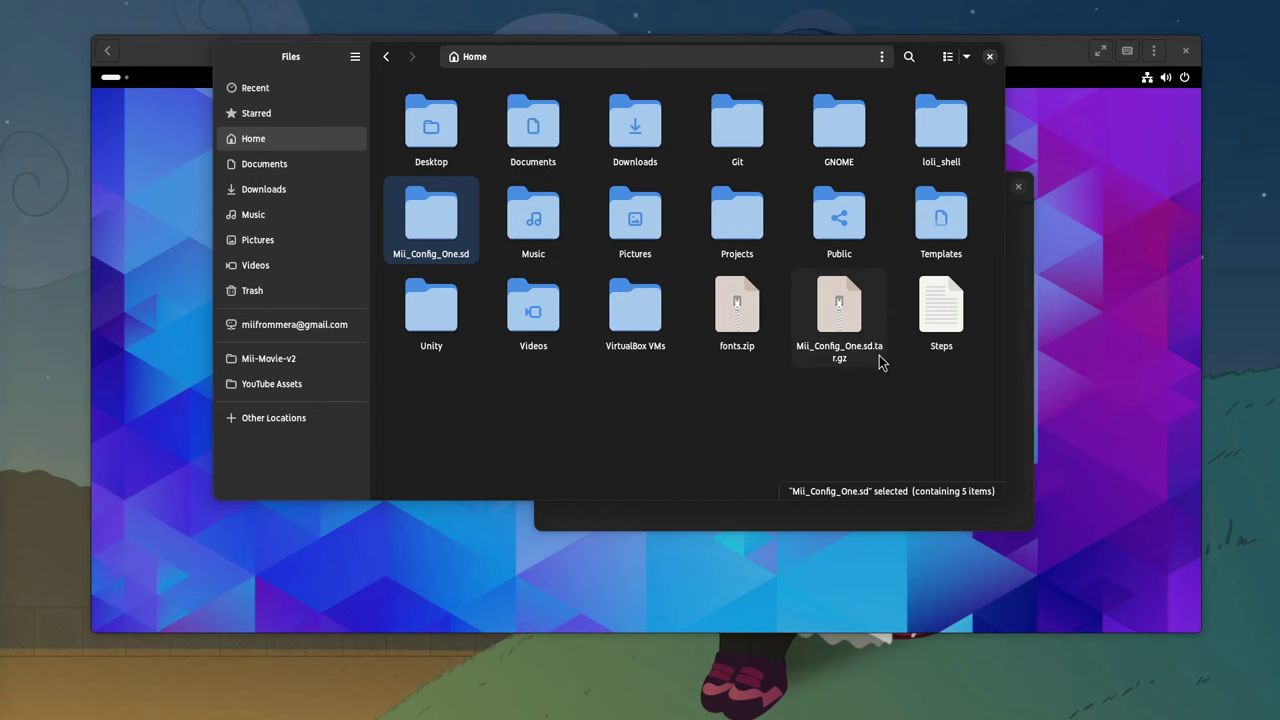
drag(838, 315, 149, 249)
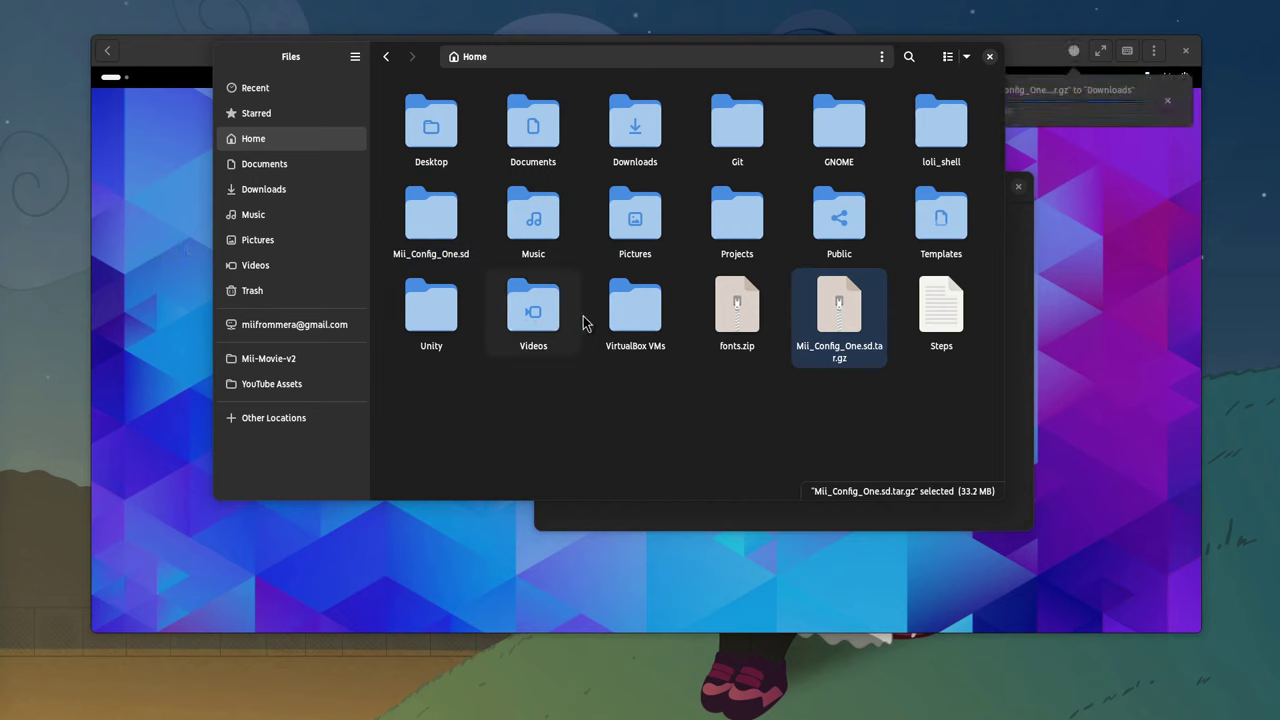
drag(731, 320, 149, 278)
click(149, 278)
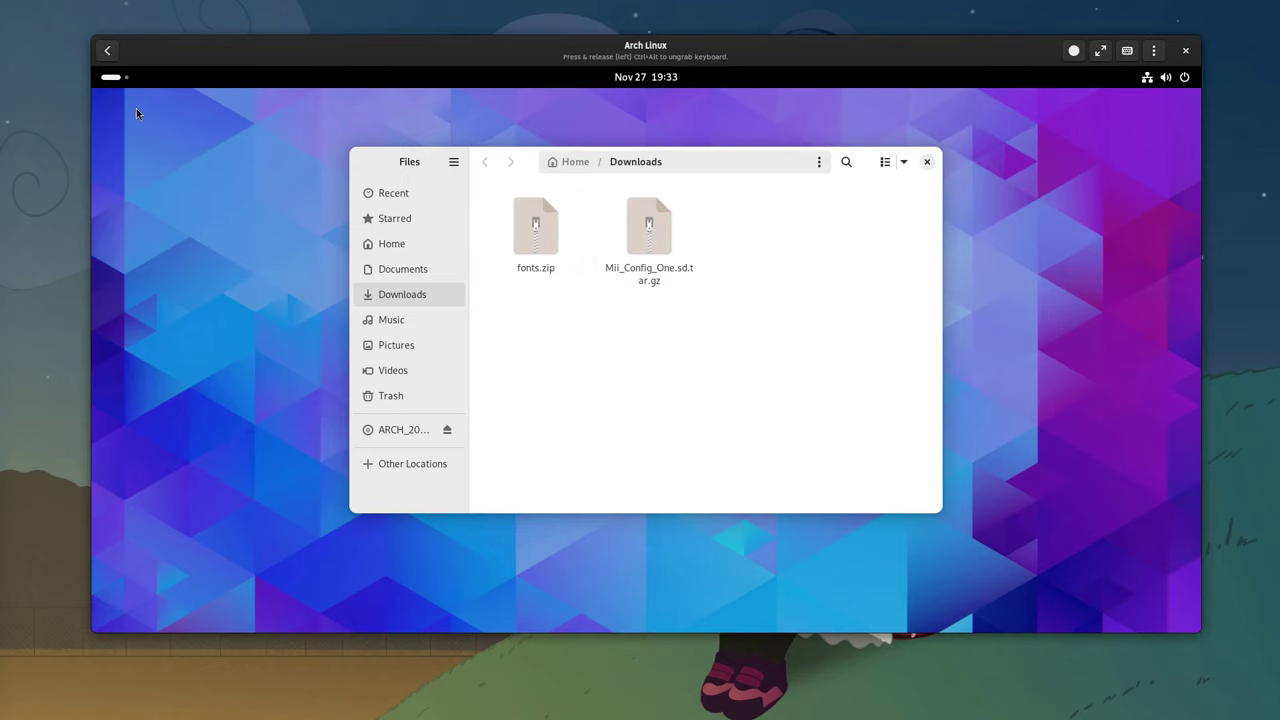
- Search the virtual machine's applications for "save" and launch the SaveDesktop app
click(112, 77)
text(save)
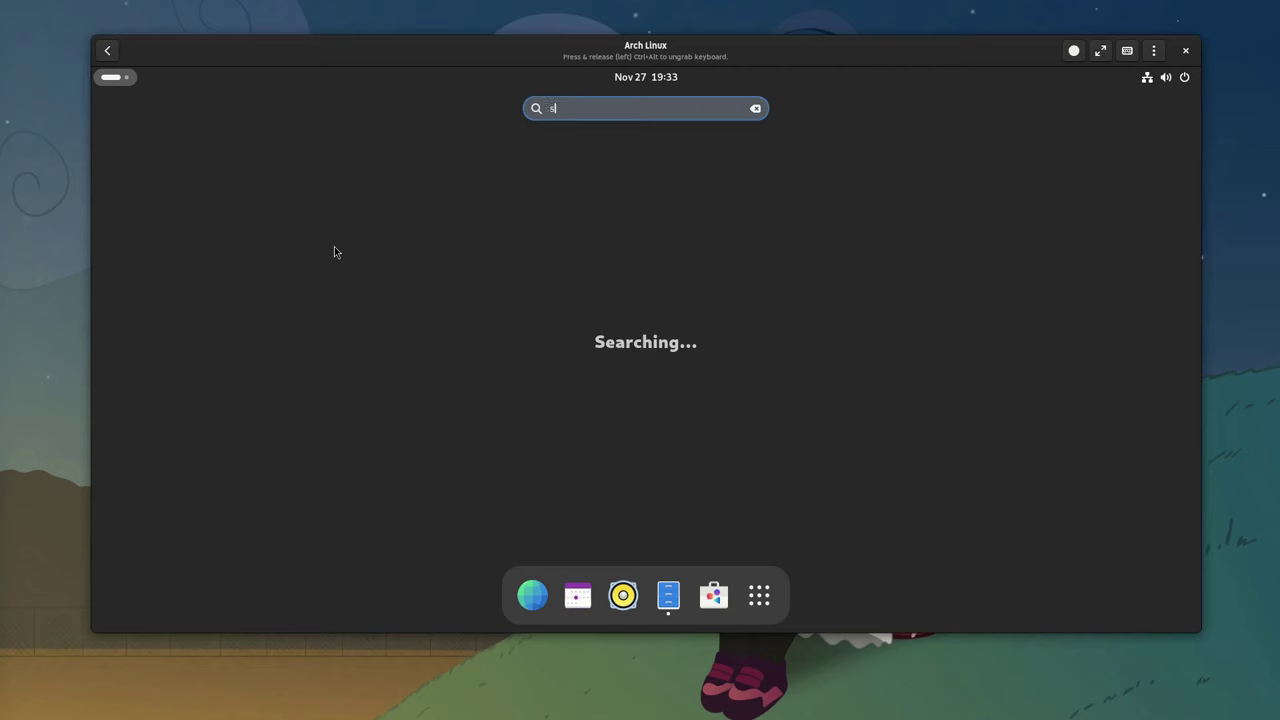
key(Escape)
key(Escape)
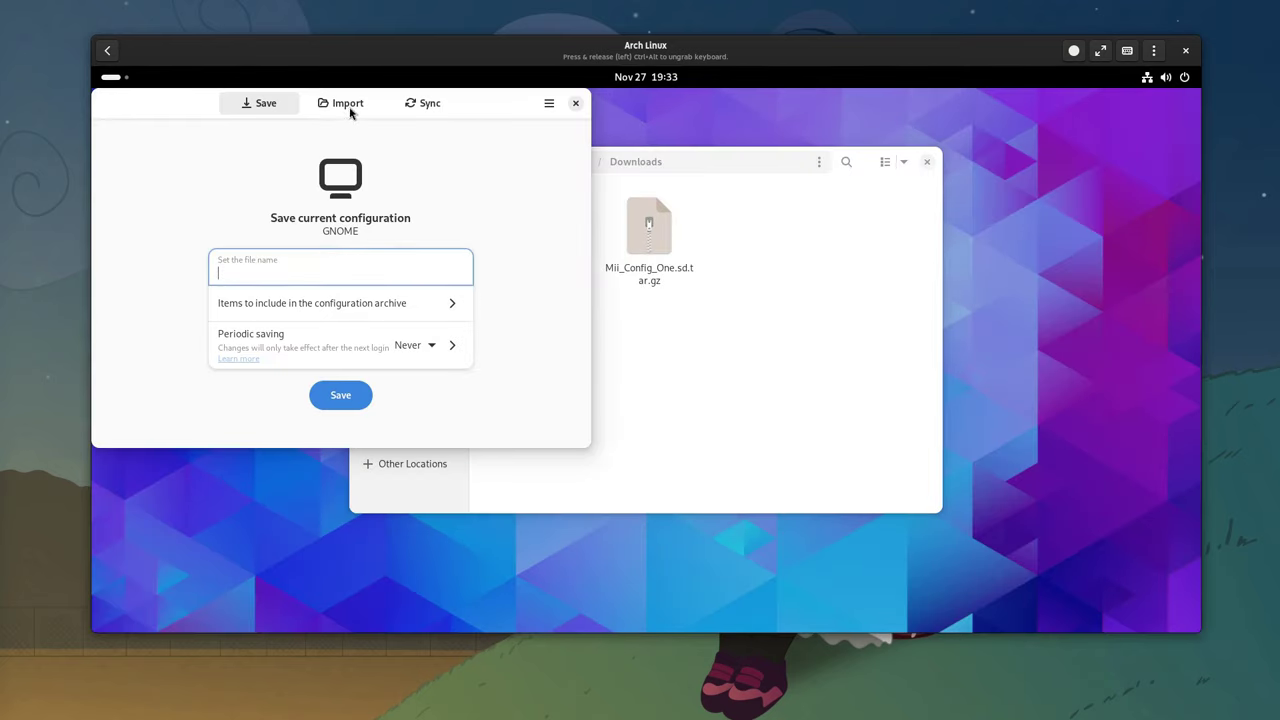
- Import the GNOME configuration from Mii_Config_One.sd.tar.gz in Downloads and close SaveDesktop
click(348, 104)
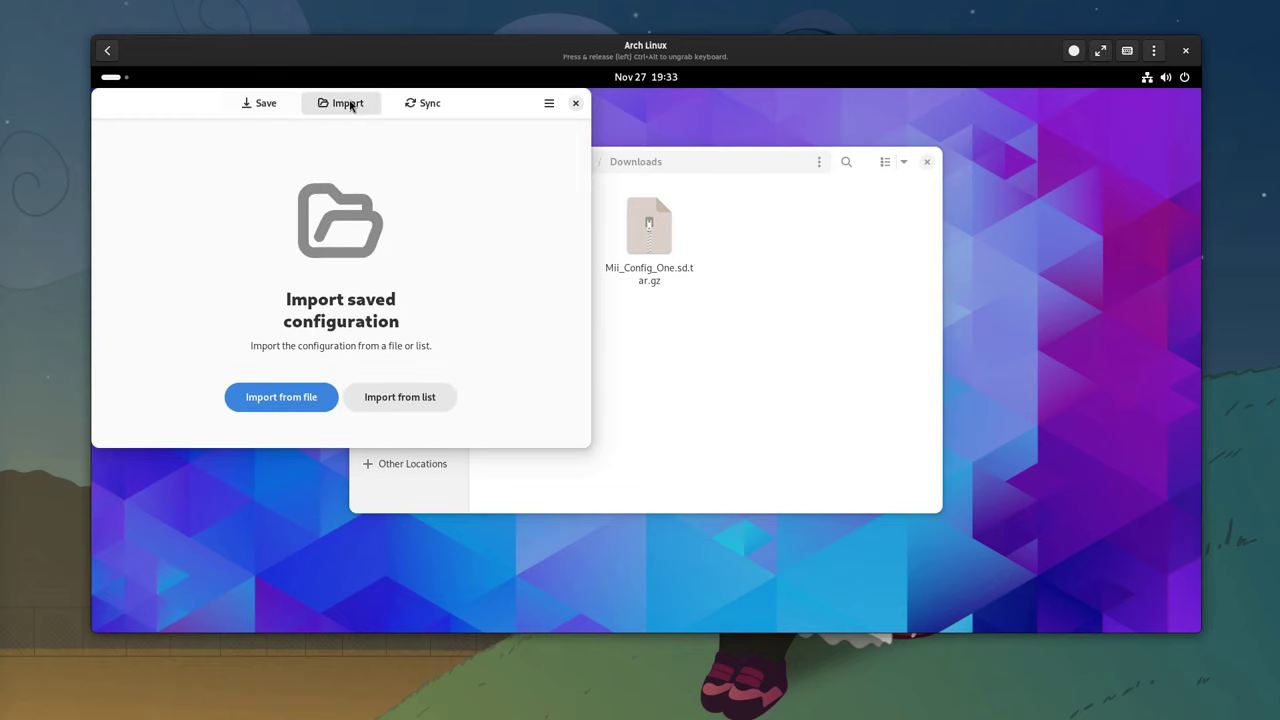
click(300, 397)
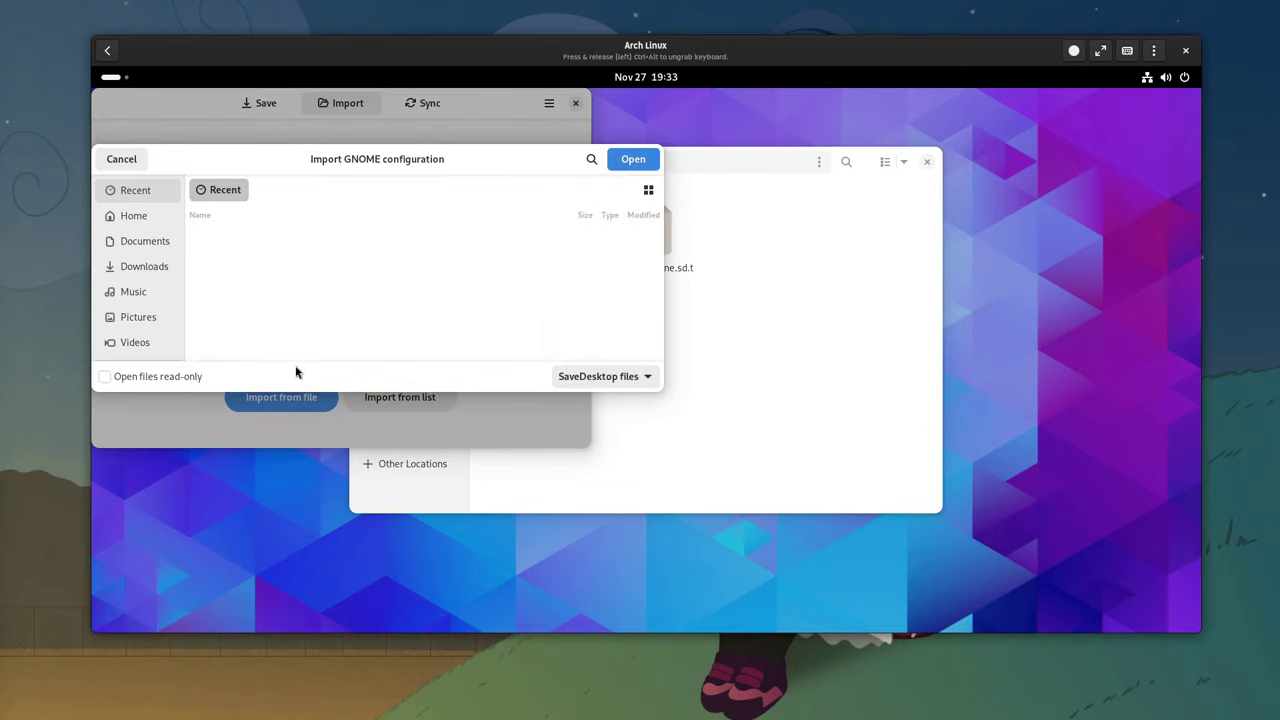
click(150, 266)
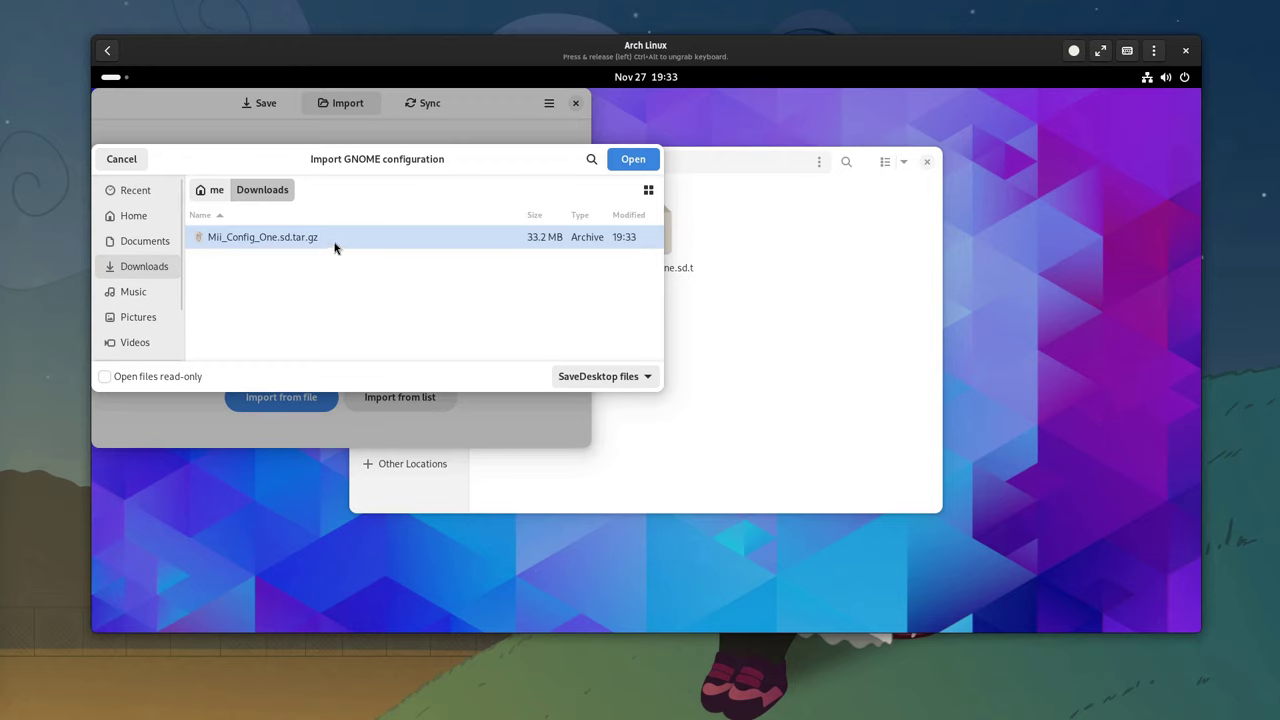
click(633, 159)
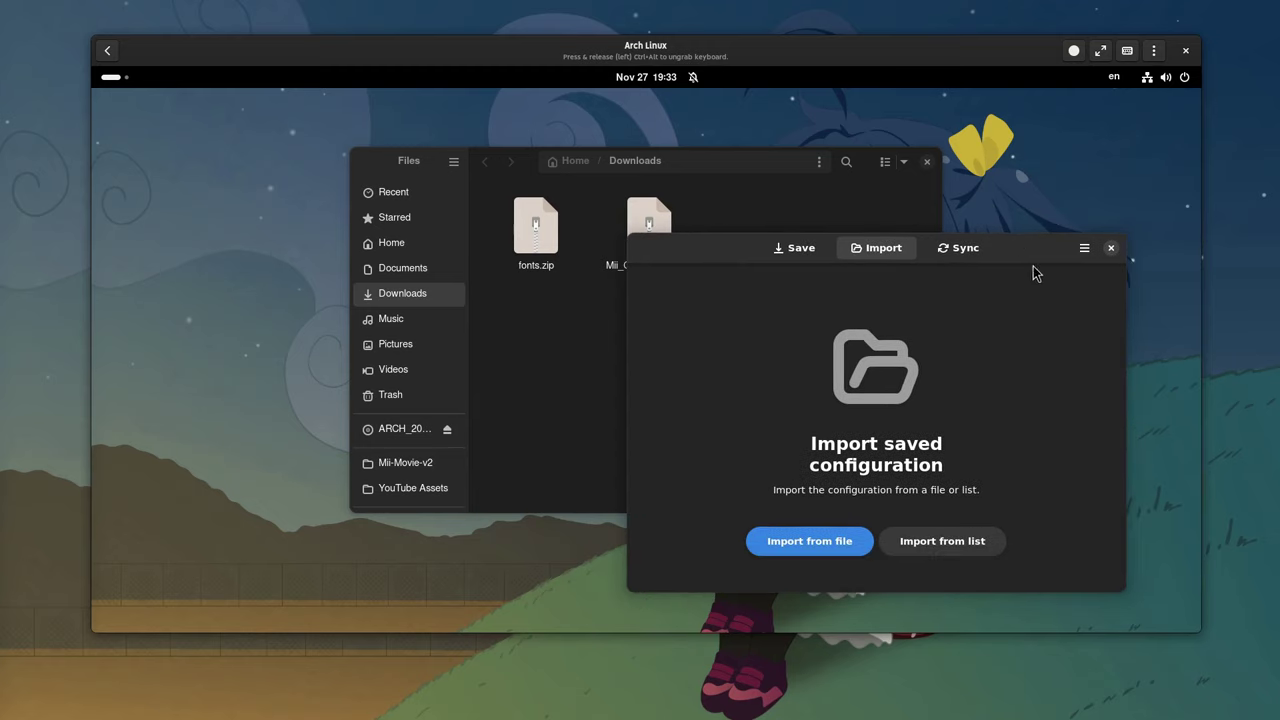
click(1110, 248)
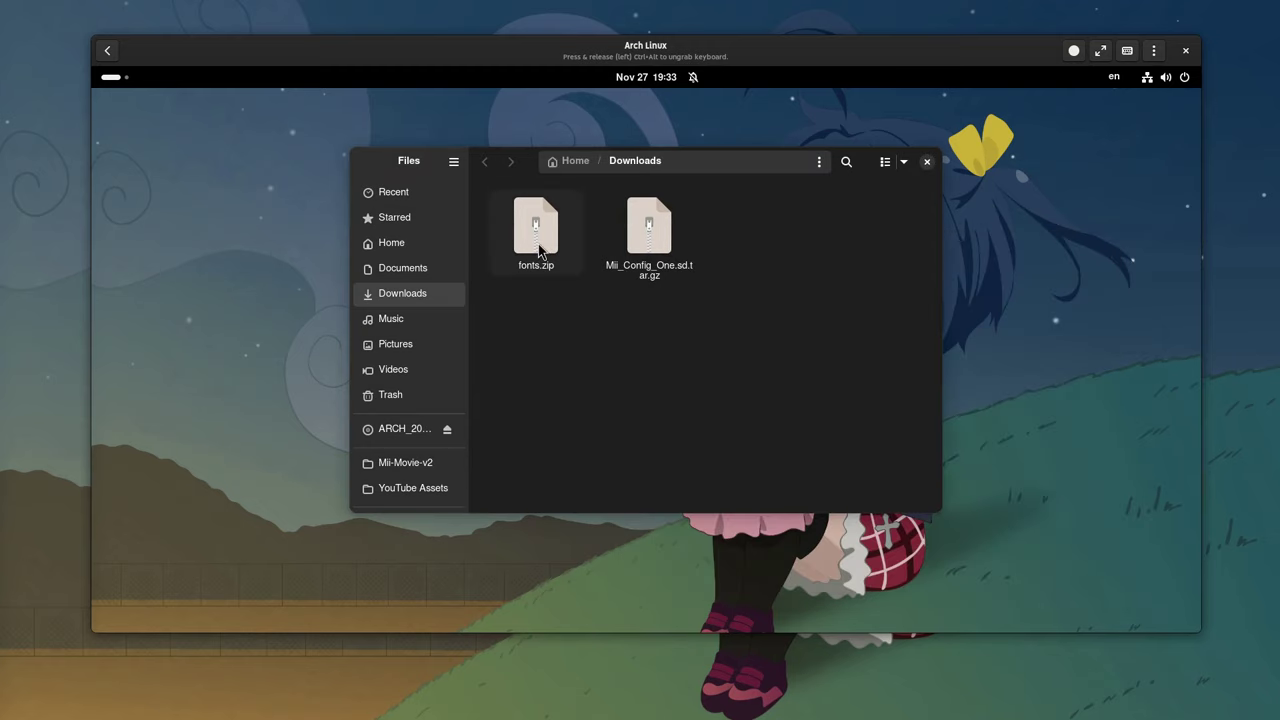
- Copy fonts.zip from Downloads and go to the /home/me/.local/share/ folder by its path
right_click(538, 251)
click(640, 352)
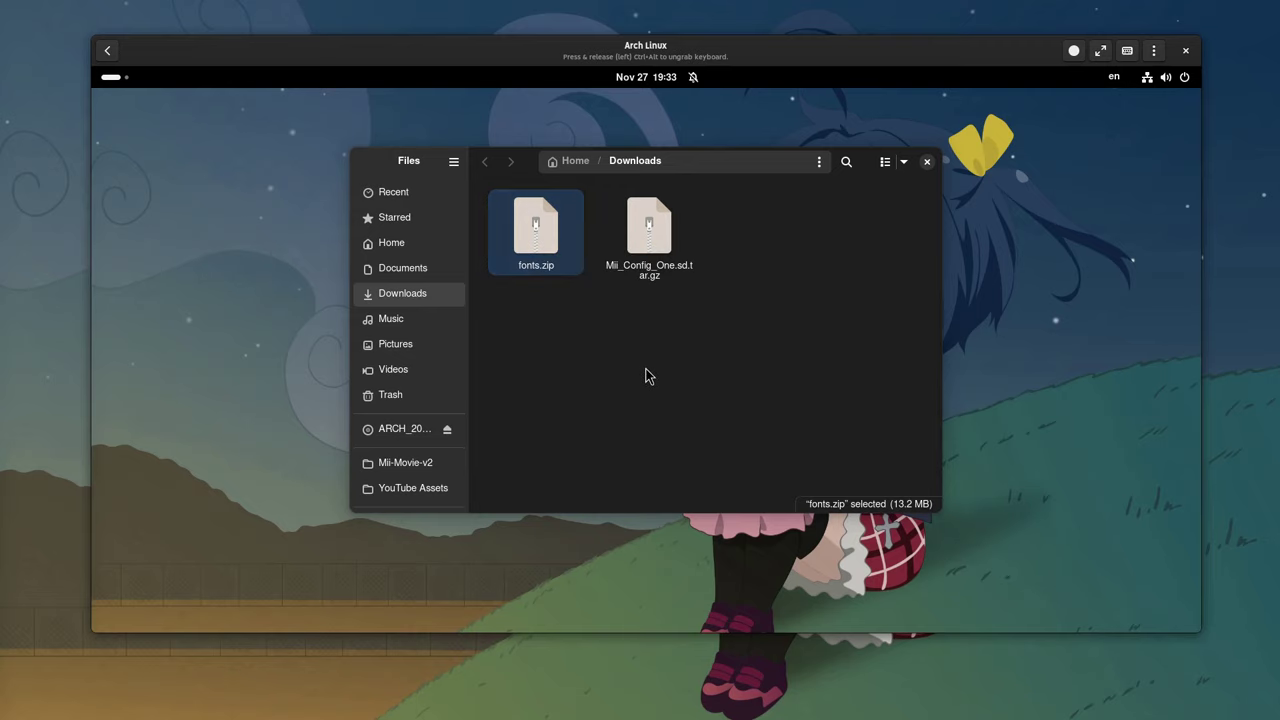
key(ctrl+l)
key(End)
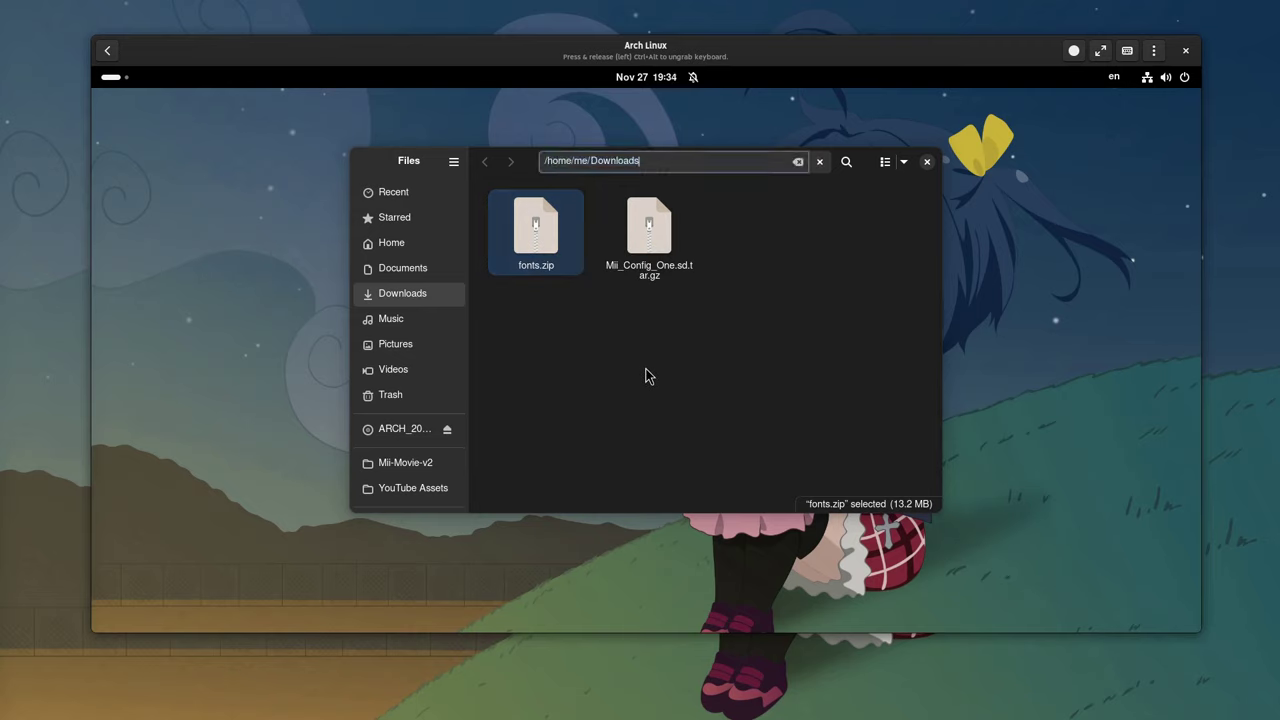
key(BackSpace)
key(BackSpace)
key(BackSpace)
key(BackSpace)
key(BackSpace)
key(BackSpace)
text(.)
key(BackSpace)
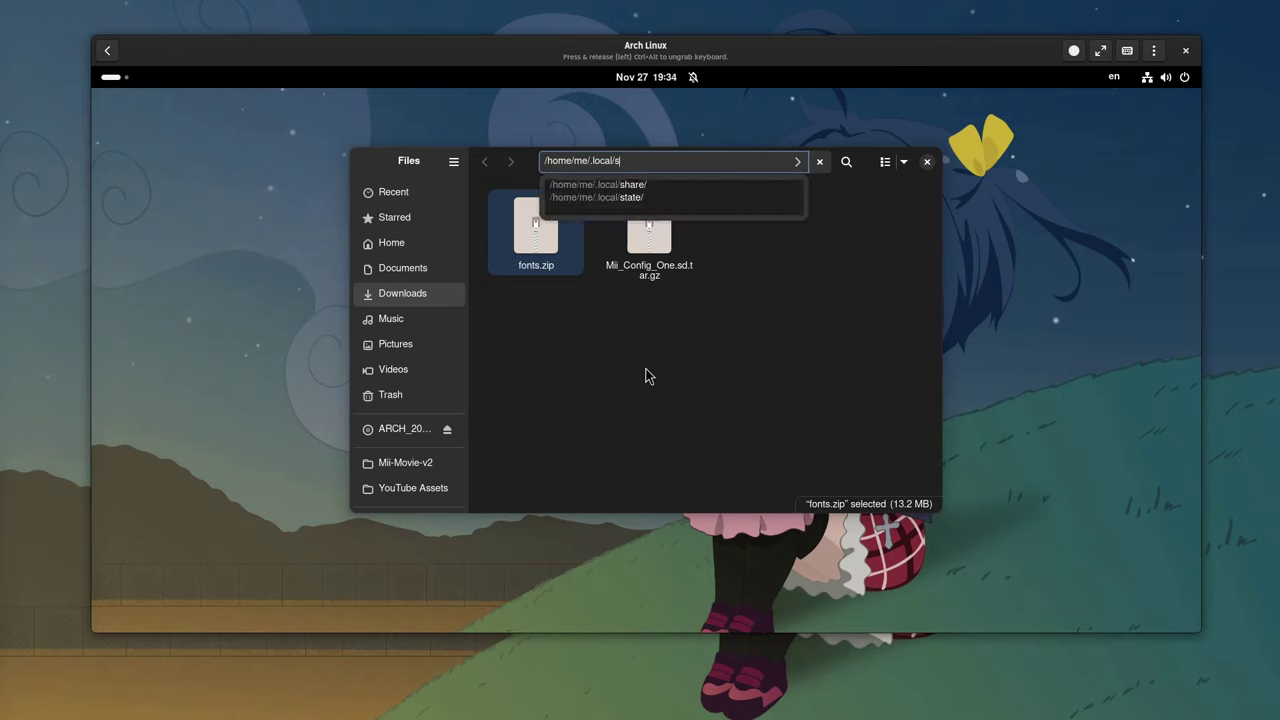
text(hare/)
key(Tab)
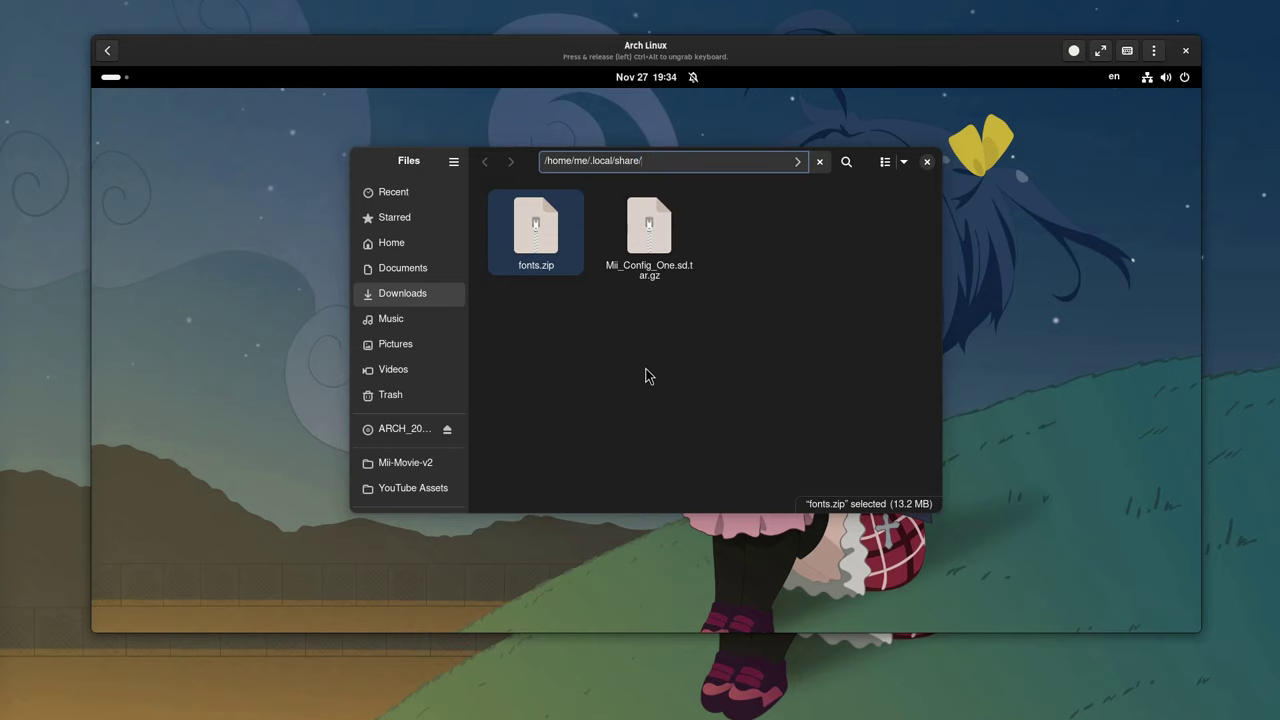
key(Return)
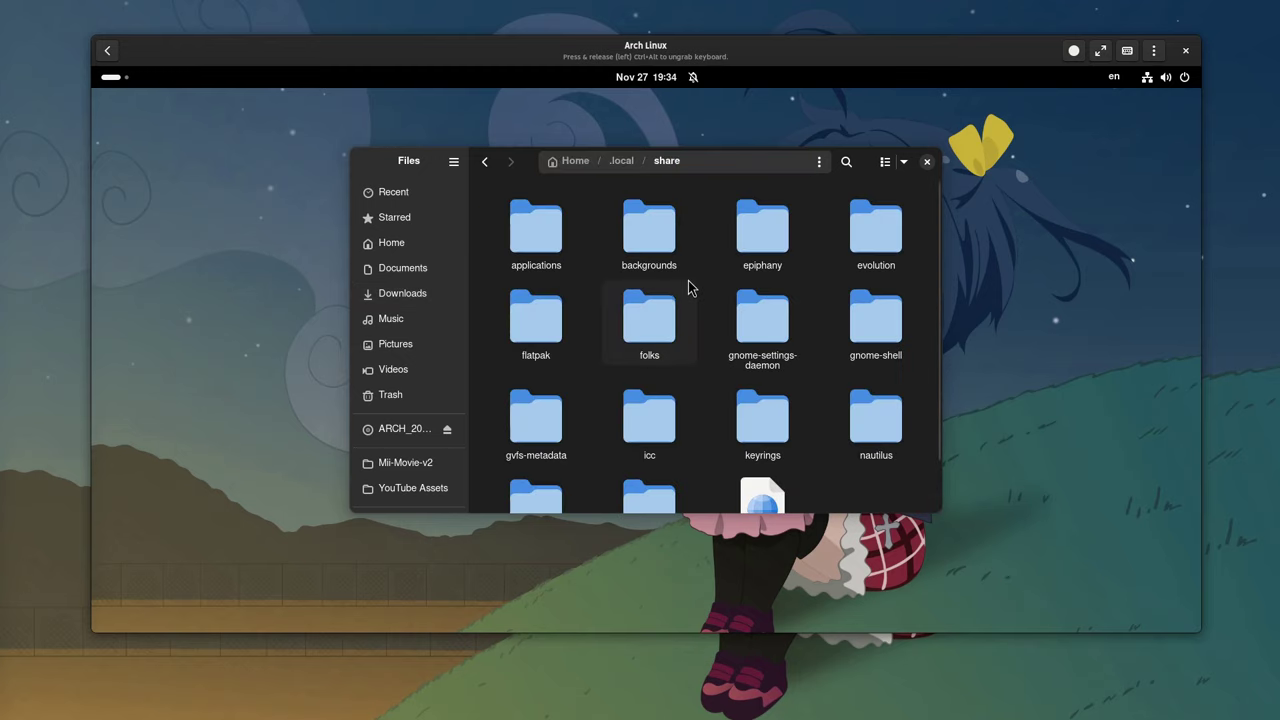
- Create a new folder named fonts inside .local/share and open it
right_click(700, 272)
click(737, 286)
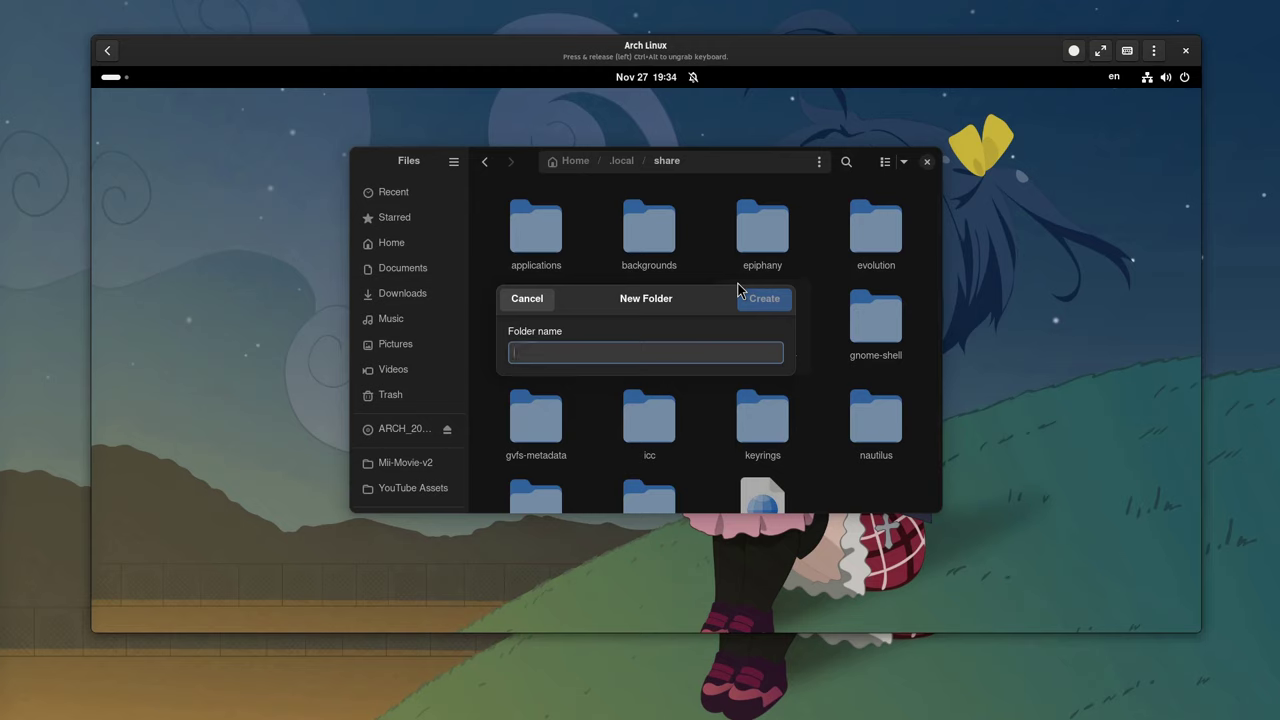
text(fonts)
click(741, 292)
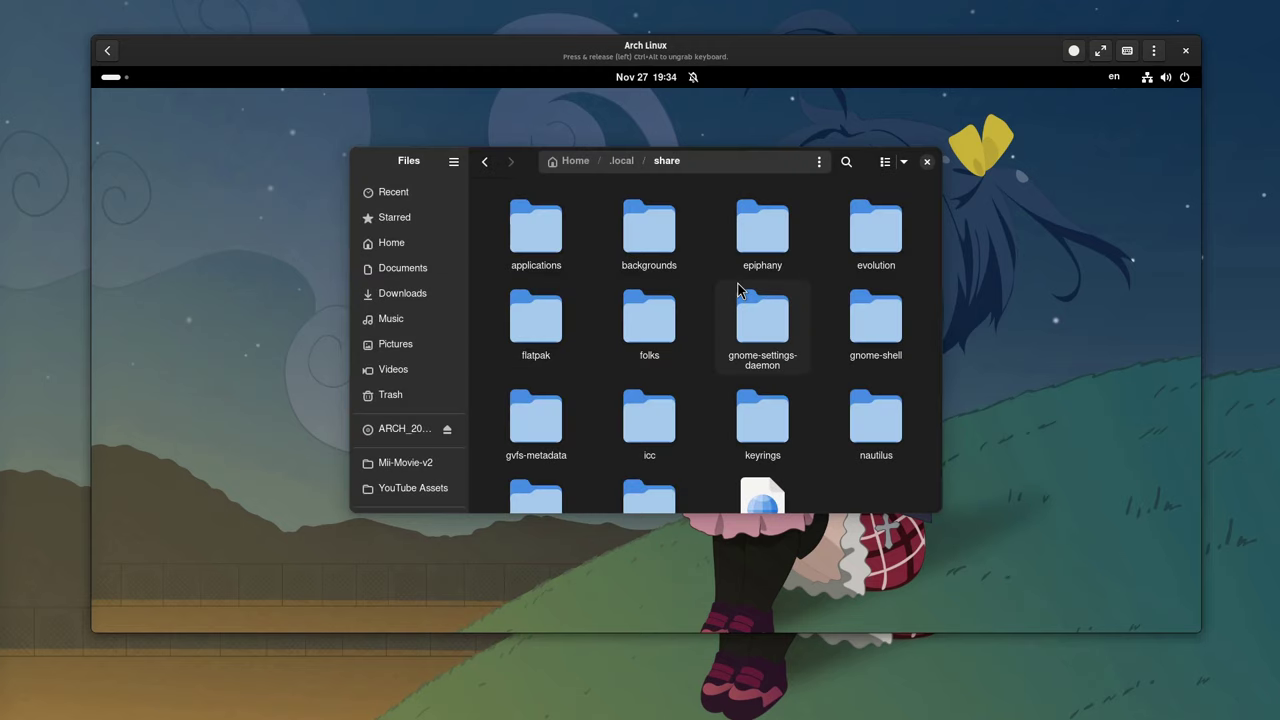
key(Return)
- Paste fonts.zip into the fonts folder and extract it there
right_click(686, 320)
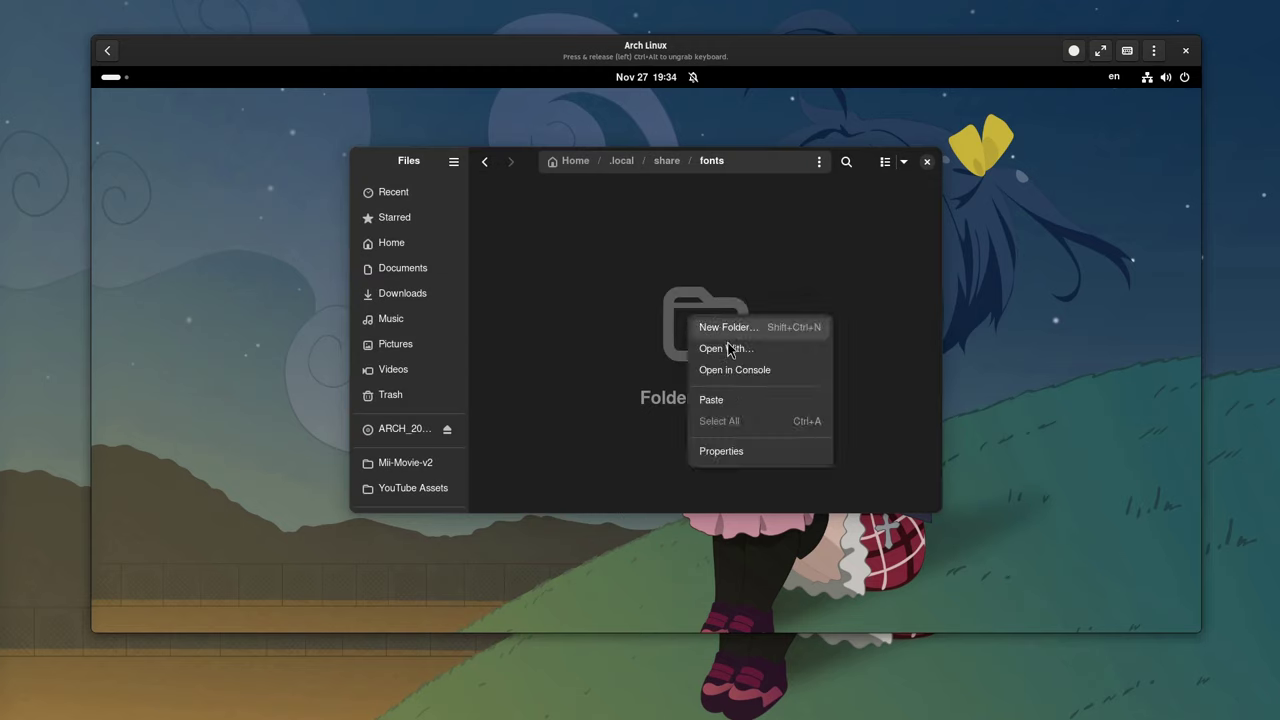
click(710, 400)
right_click(538, 228)
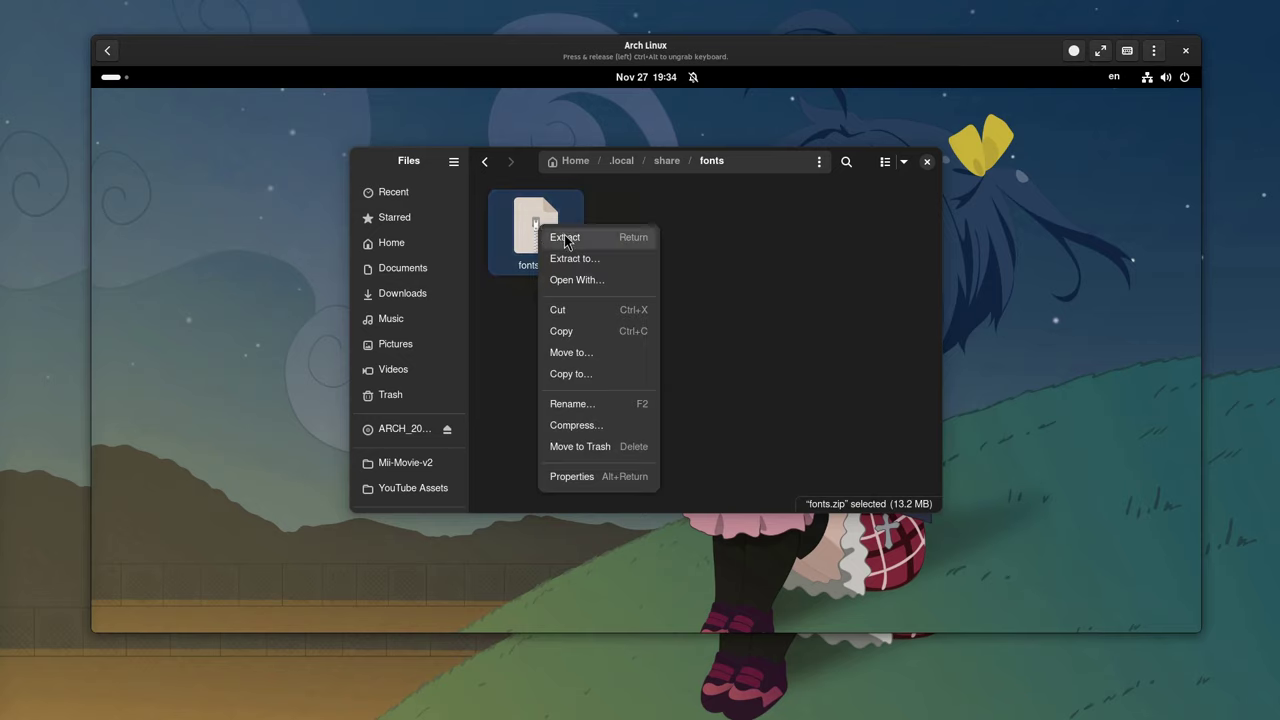
click(565, 237)
- Move the FantasqueSansMono and Youtube-Sans-font folders from the extracted inner fonts folder up into .local/share/fonts
double_click(545, 231)
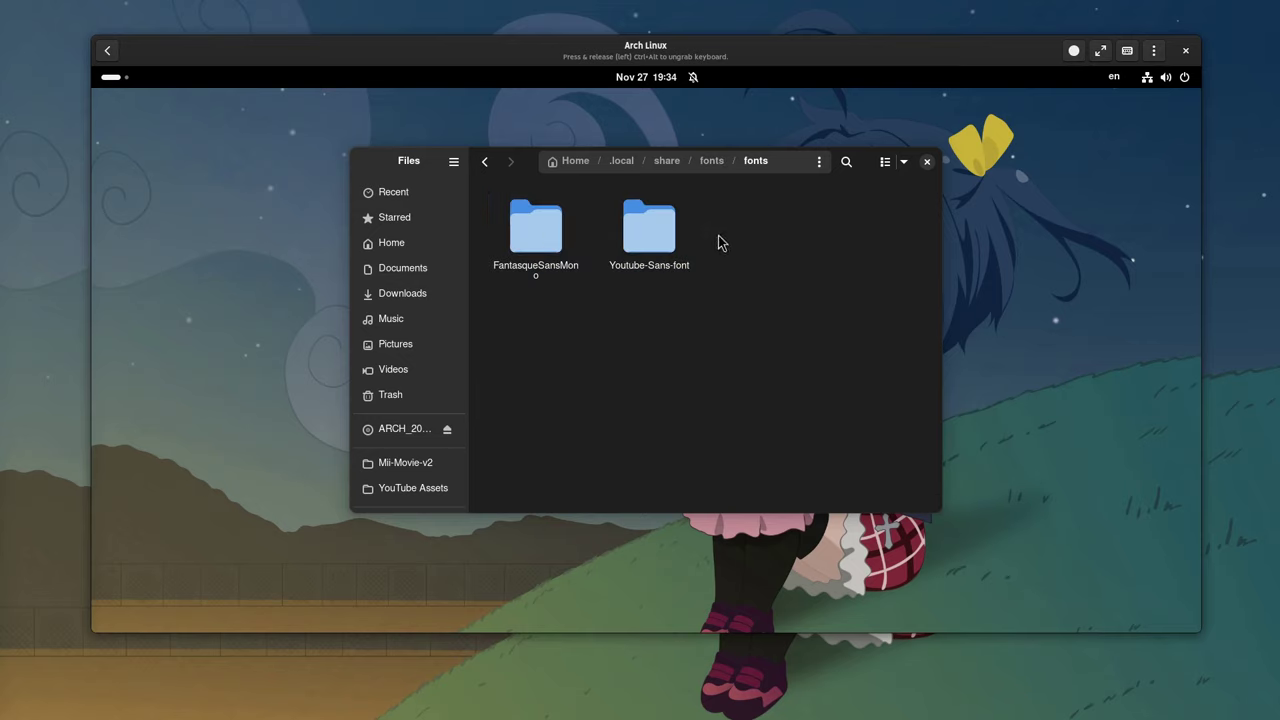
drag(717, 243, 534, 297)
key(ctrl+x)
key(alt+Left)
key(alt+Left)
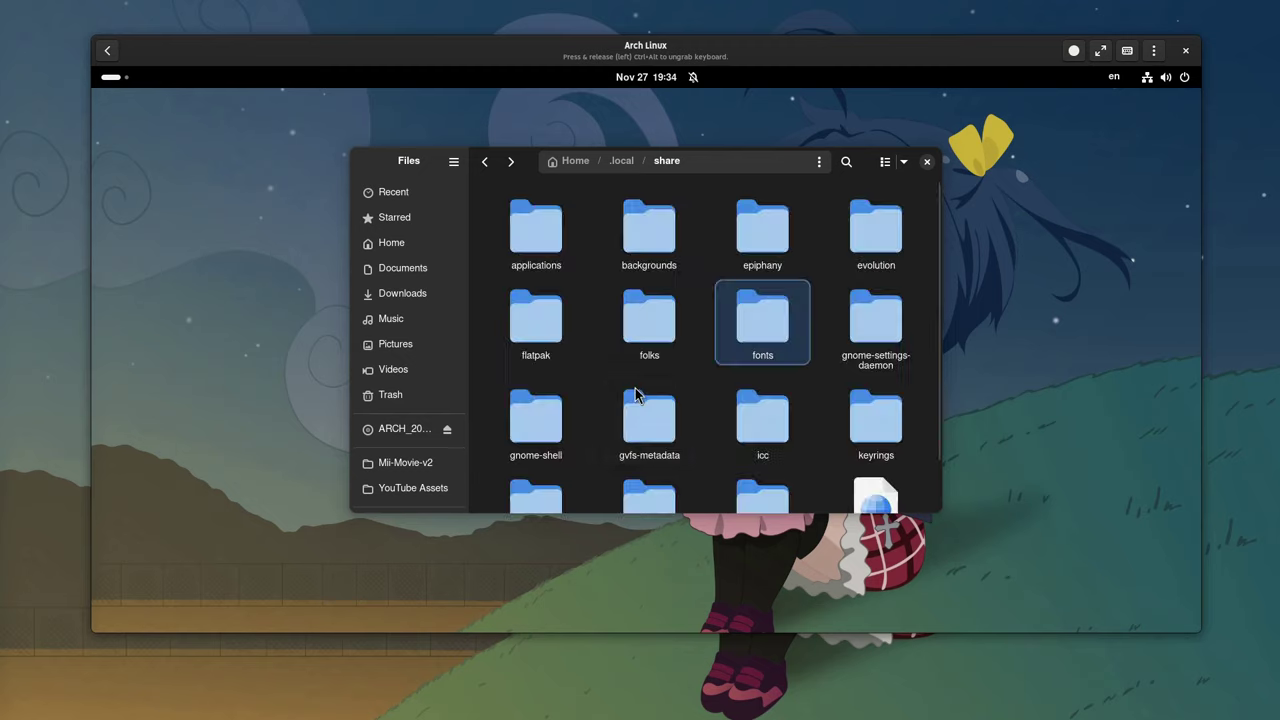
double_click(766, 362)
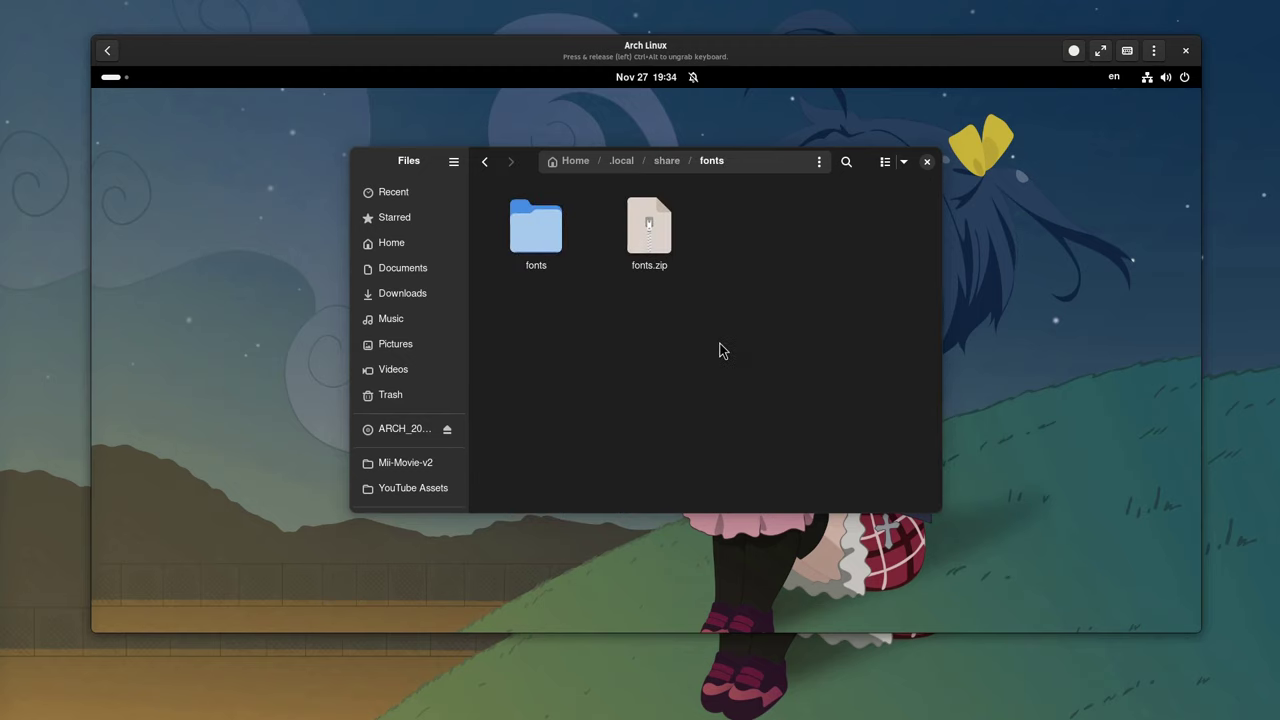
key(ctrl+v)
- Move the leftover inner fonts folder and fonts.zip to the trash and close the Files window
click(655, 268)
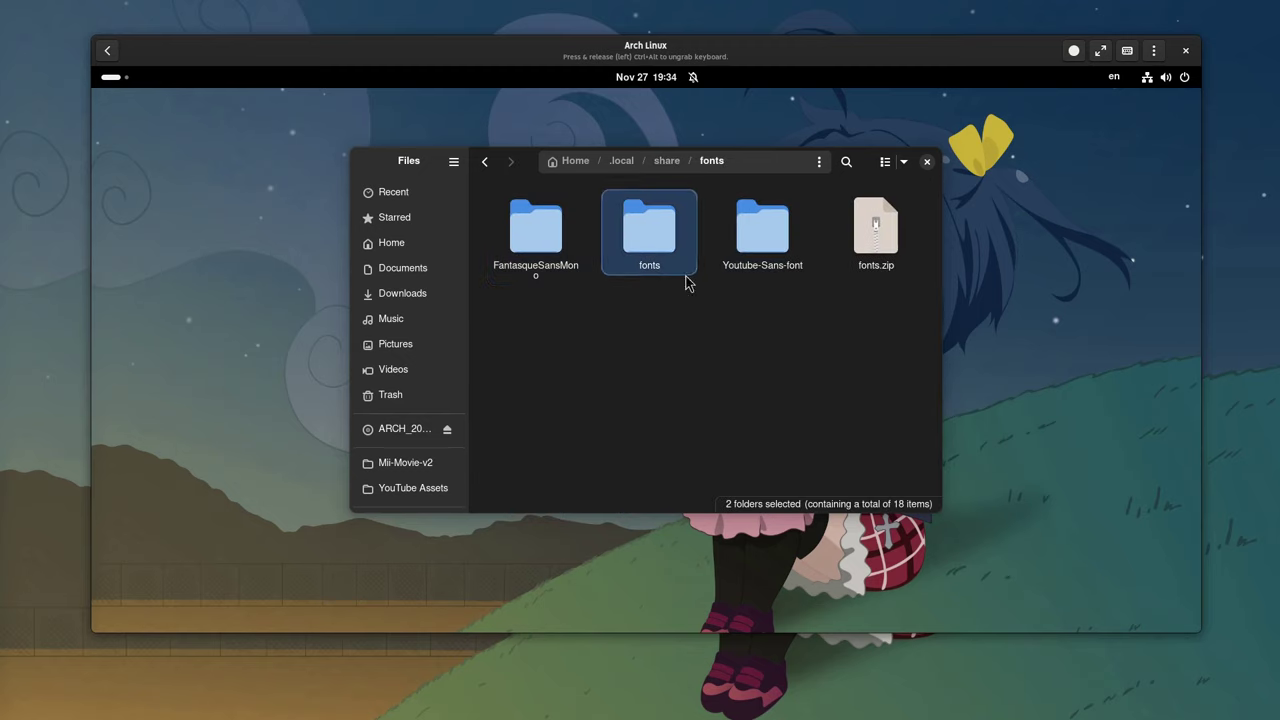
ctrl+click(868, 240)
key(Delete)
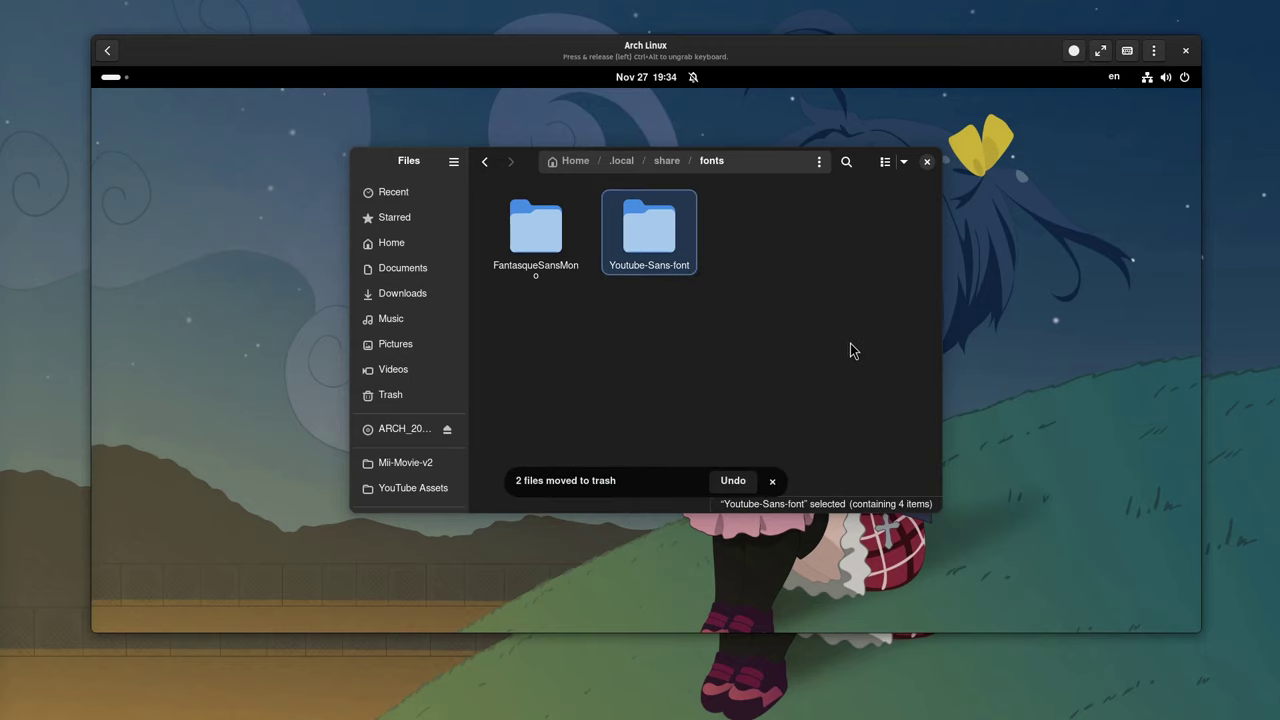
click(927, 162)
- Log out of the GNOME session and log back in by entering the account password
click(1194, 84)
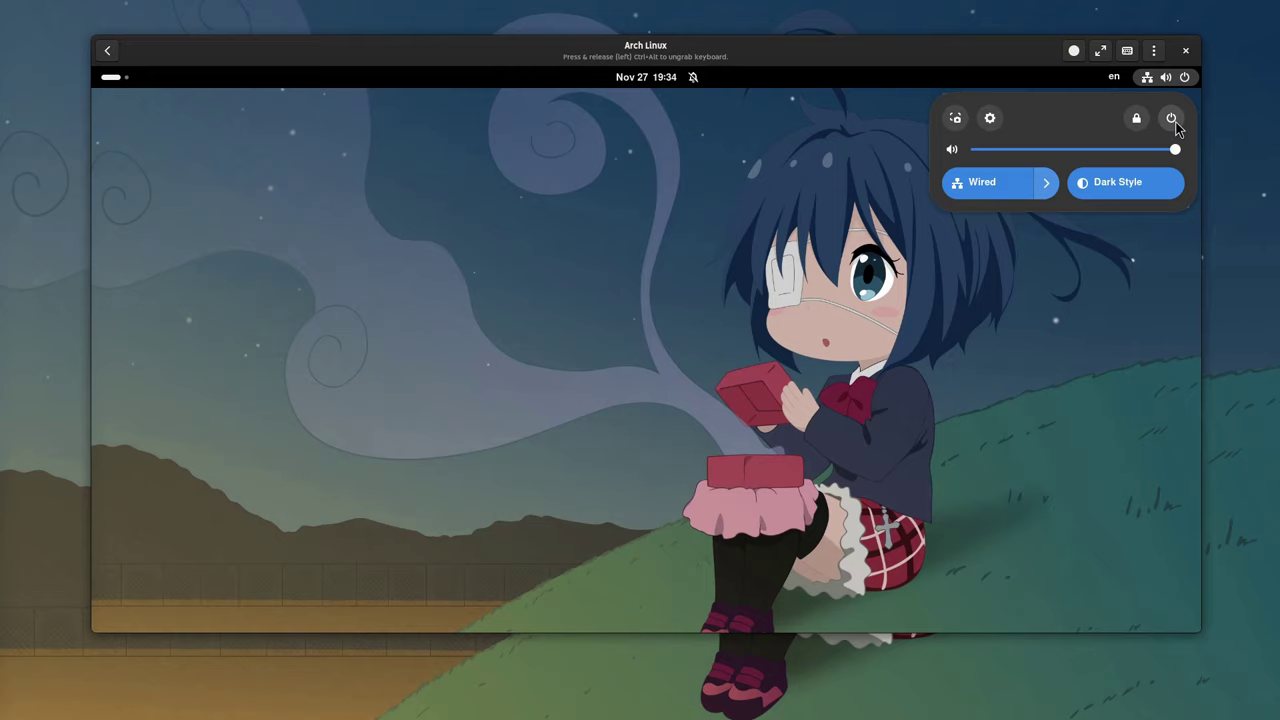
click(1171, 118)
click(1003, 275)
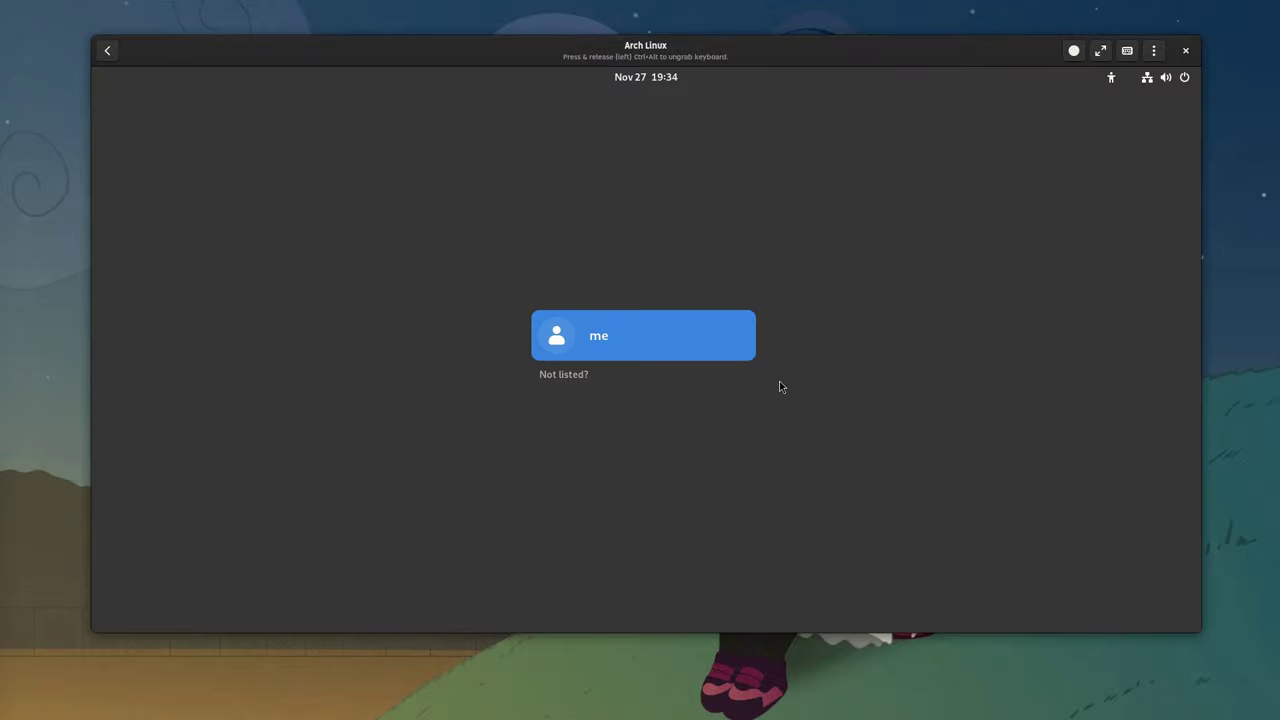
click(689, 340)
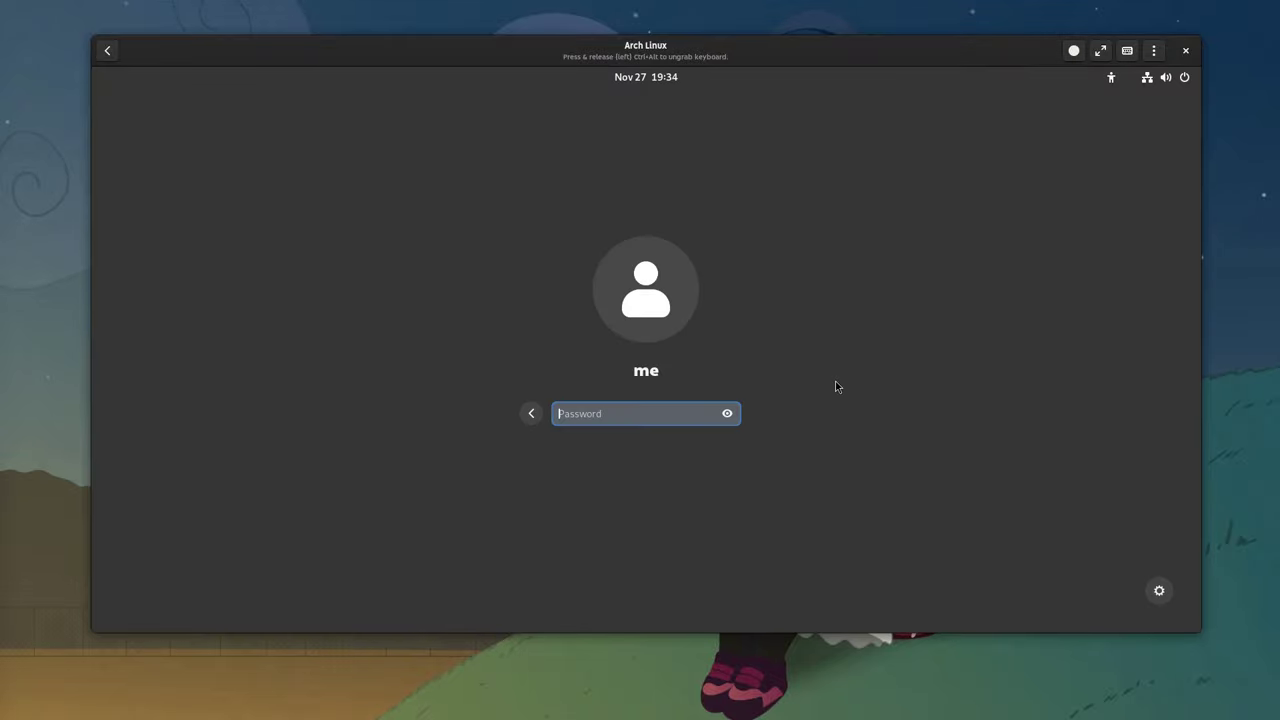
text(••)
key(Return)
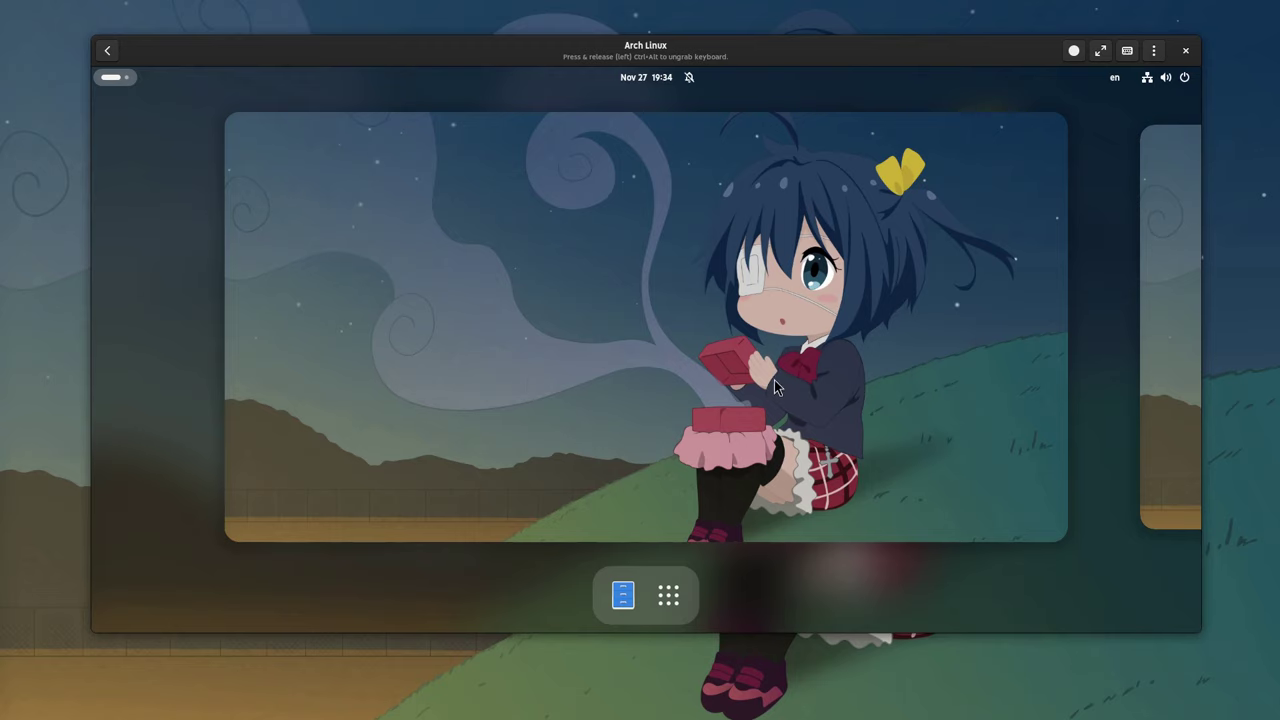
- Open Files on the first workspace, search for "co" on the second workspace and launch Console there
click(622, 595)
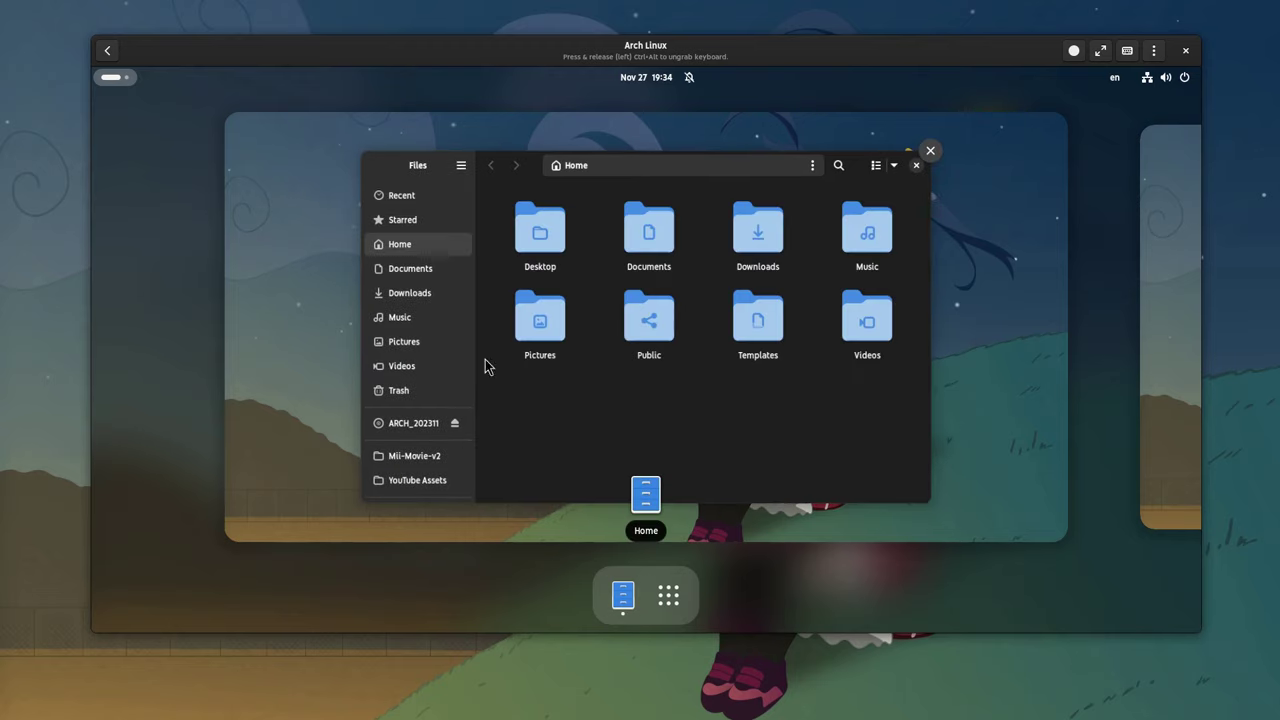
scroll(704, 352, down, 1)
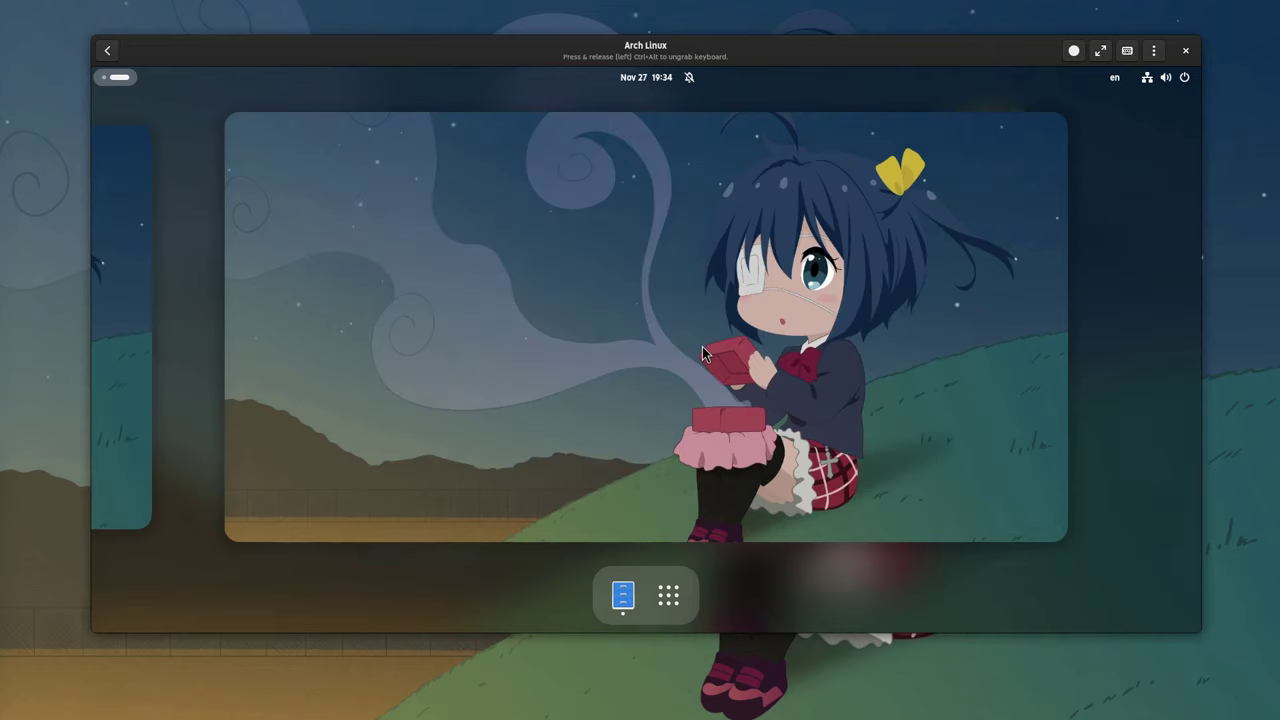
text(coo)
key(BackSpace)
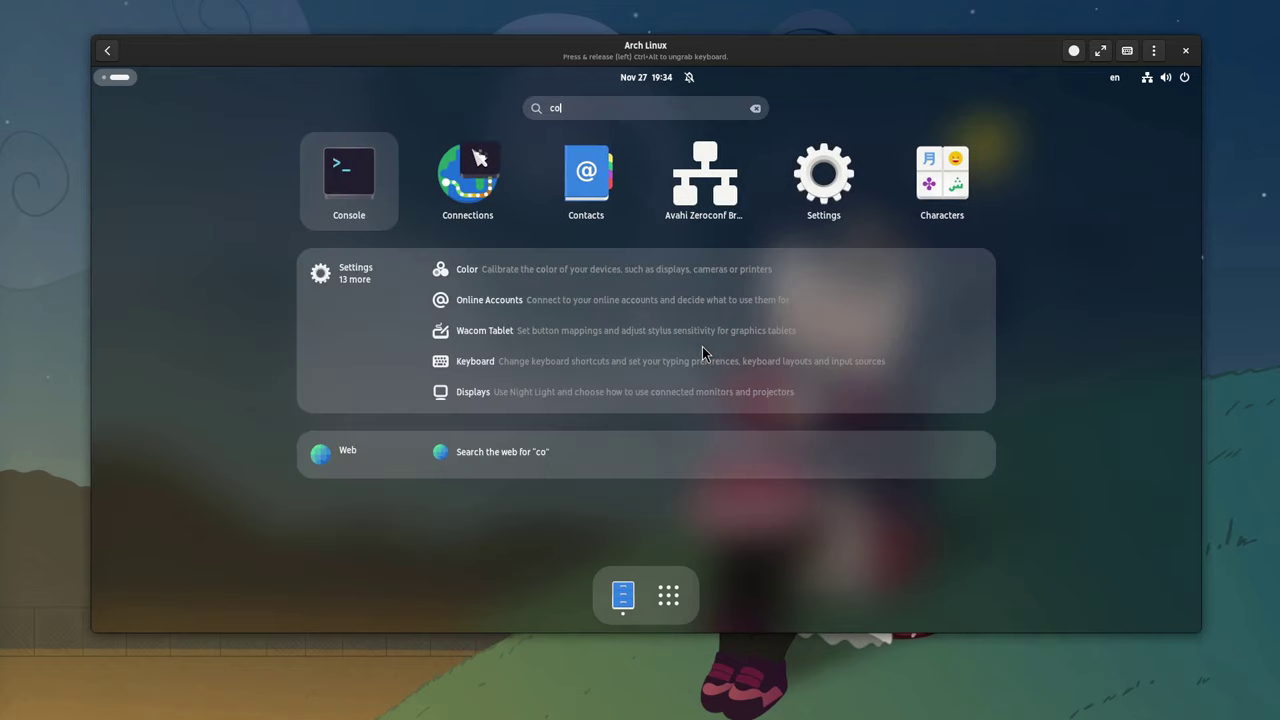
key(Return)
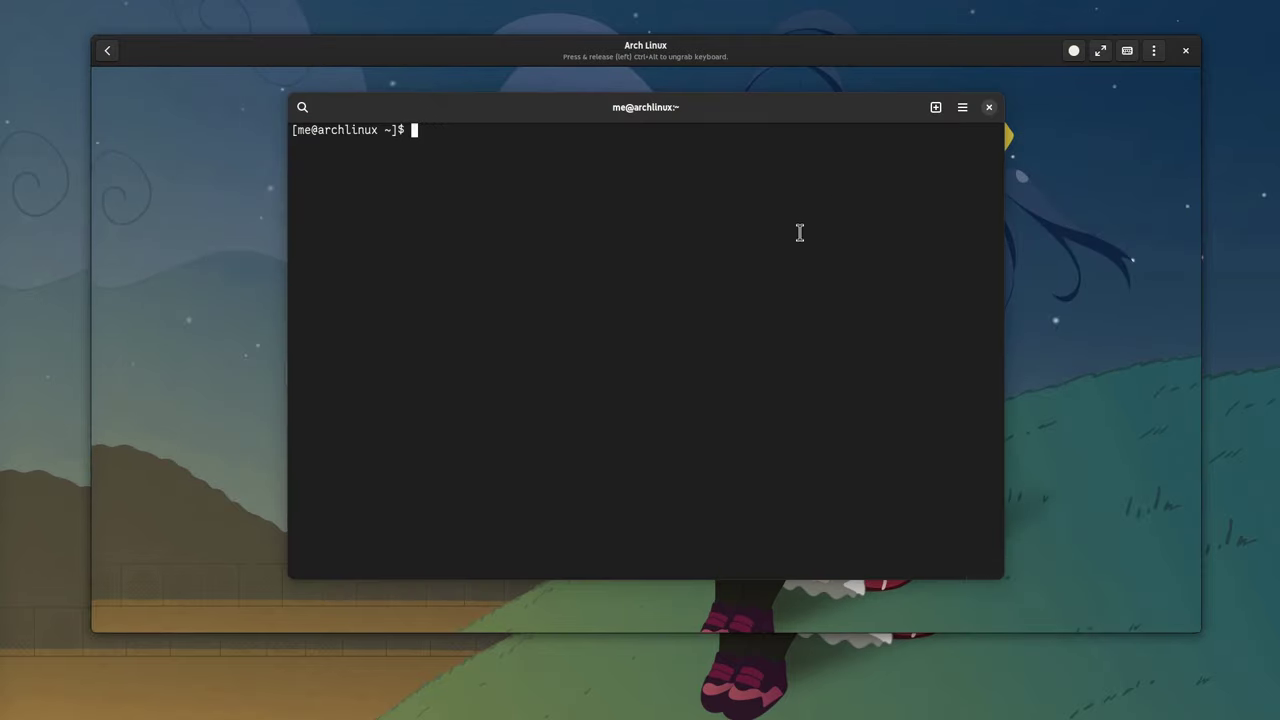
- Show the activities overview and switch back and forth between workspaces to check the restored desktop
key(super)
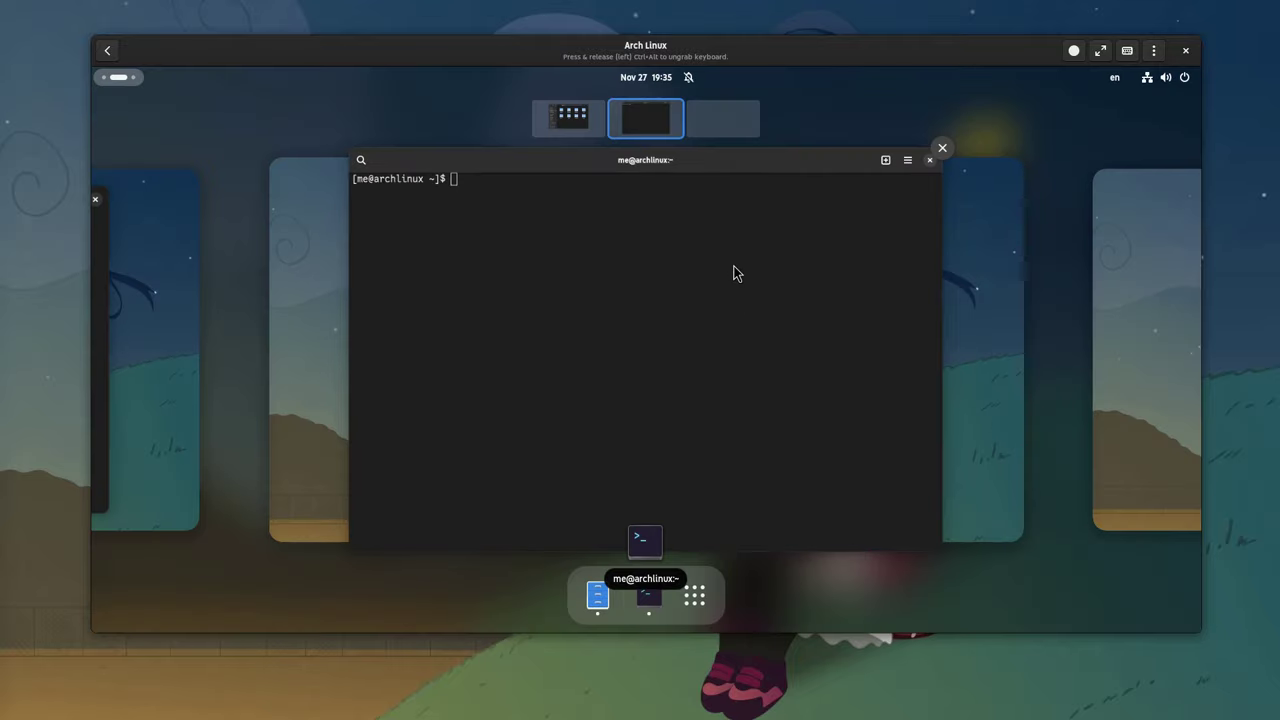
scroll(732, 272, up, 1)
scroll(732, 272, down, 1)
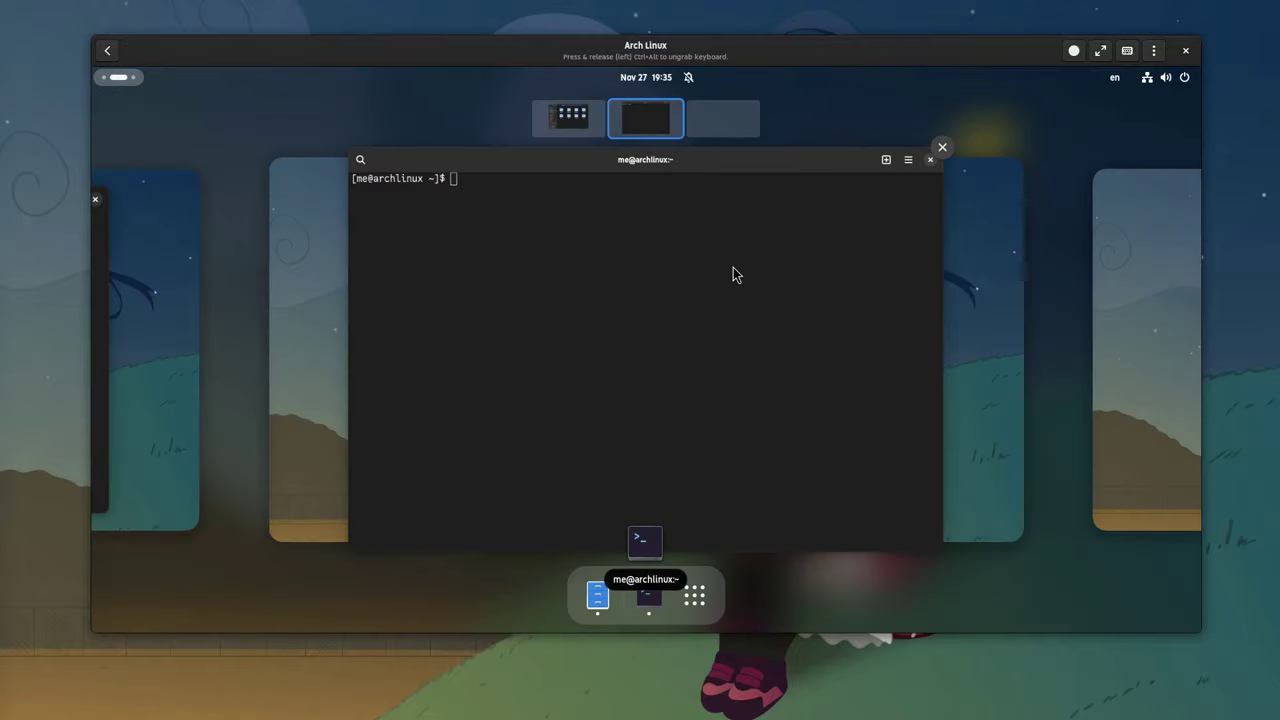